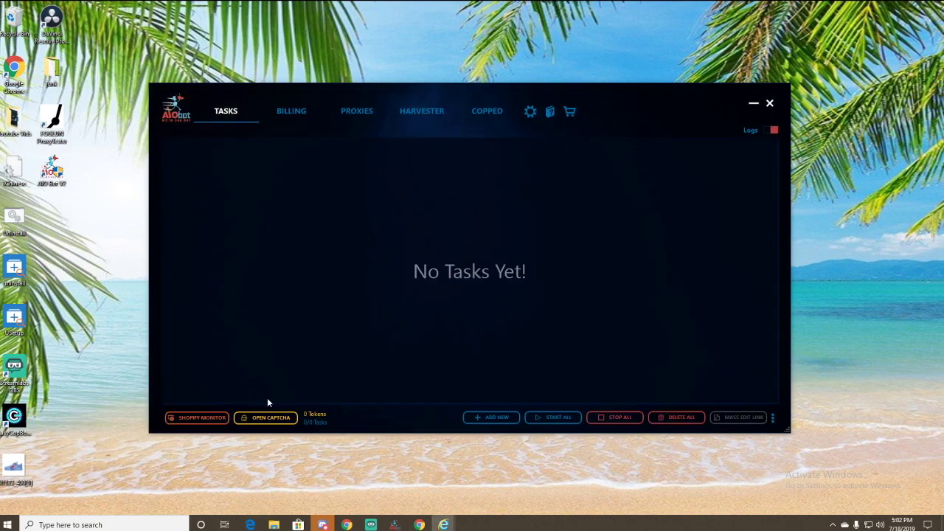
- From the bot's settings, check for updates and dismiss the up-to-date notice
left_click(530, 111)
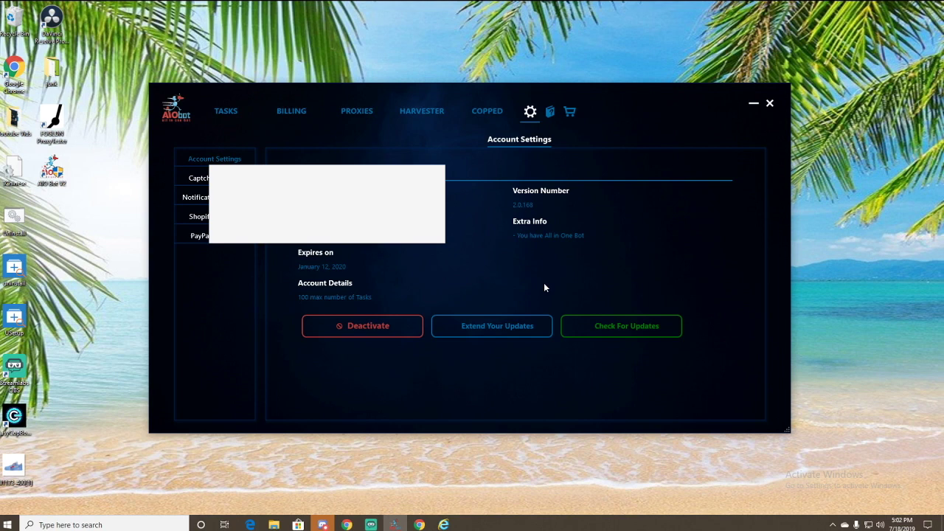
left_click(614, 337)
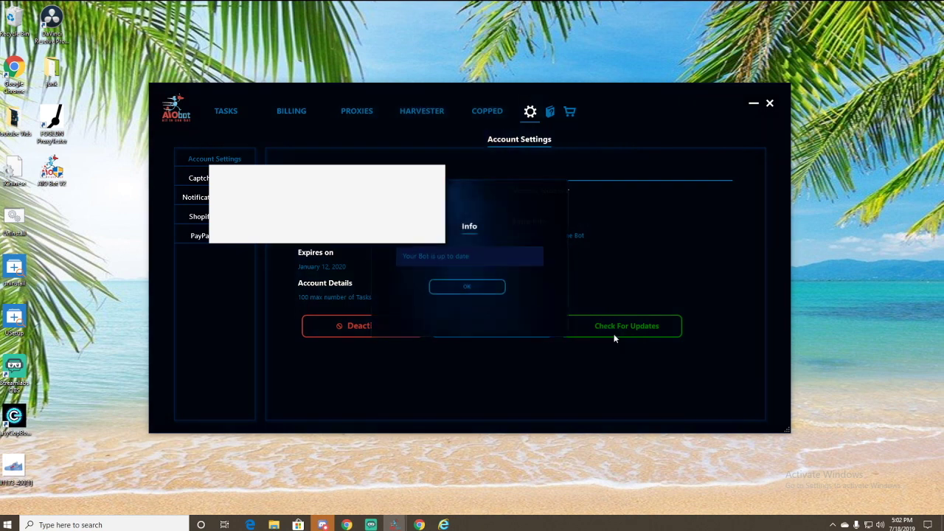
left_click(463, 288)
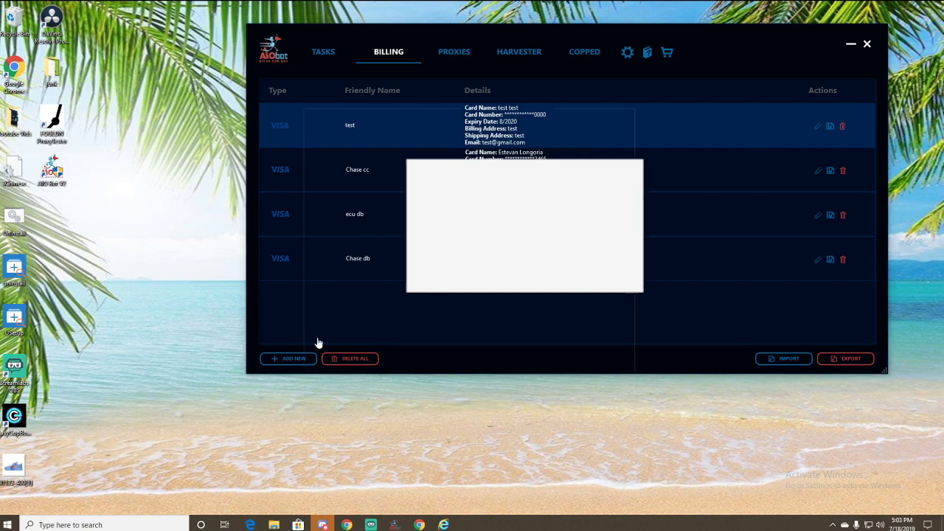
left_click(278, 362)
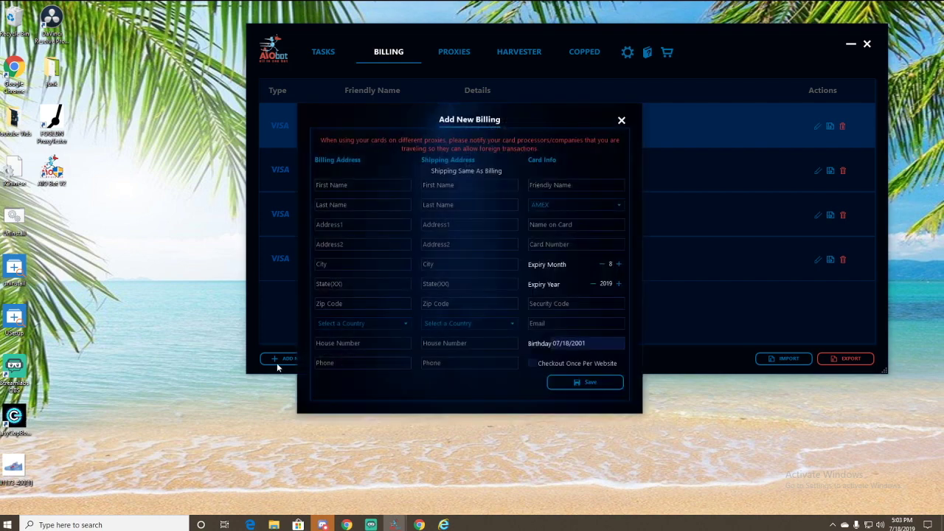
left_click(361, 185)
left_click(365, 204)
left_click(369, 191)
type("test")
key("Tab")
type("tes")
left_click(425, 170)
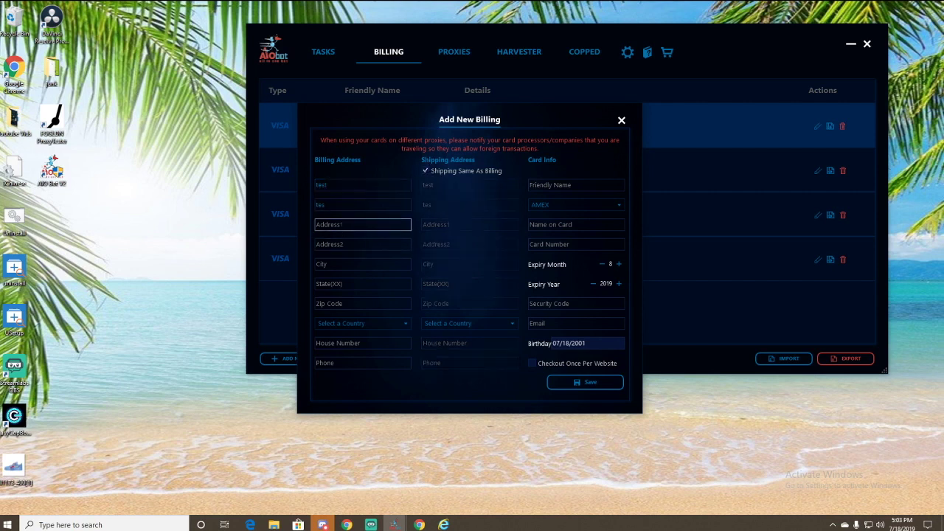
left_click(362, 343)
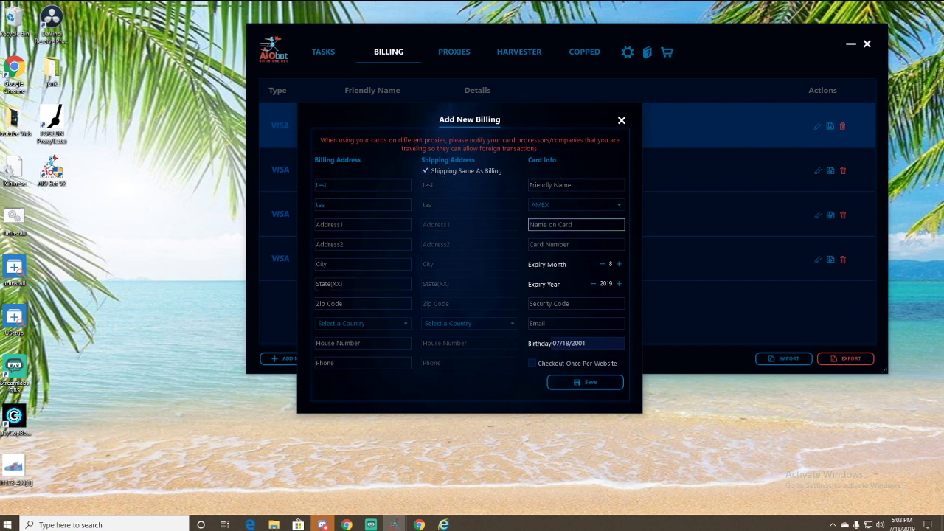
left_click(533, 363)
left_click_drag(520, 111, 562, 90)
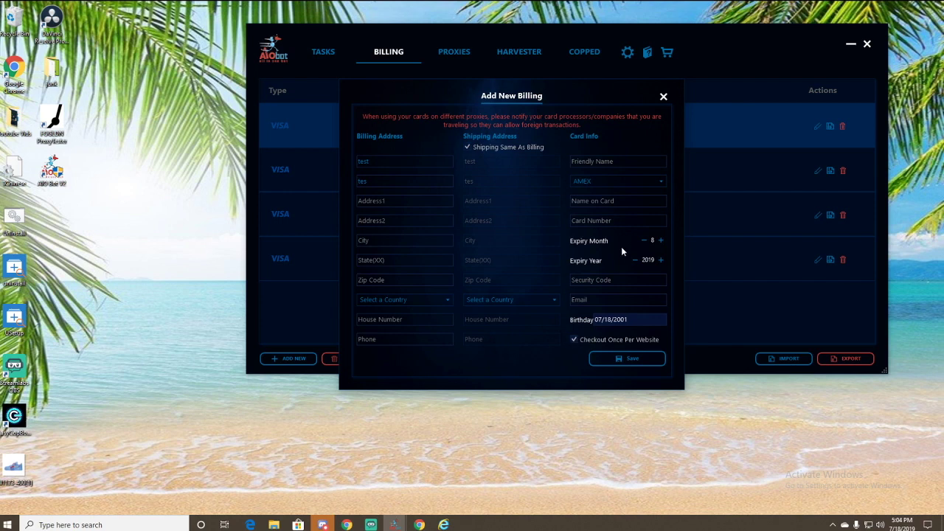
left_click(663, 97)
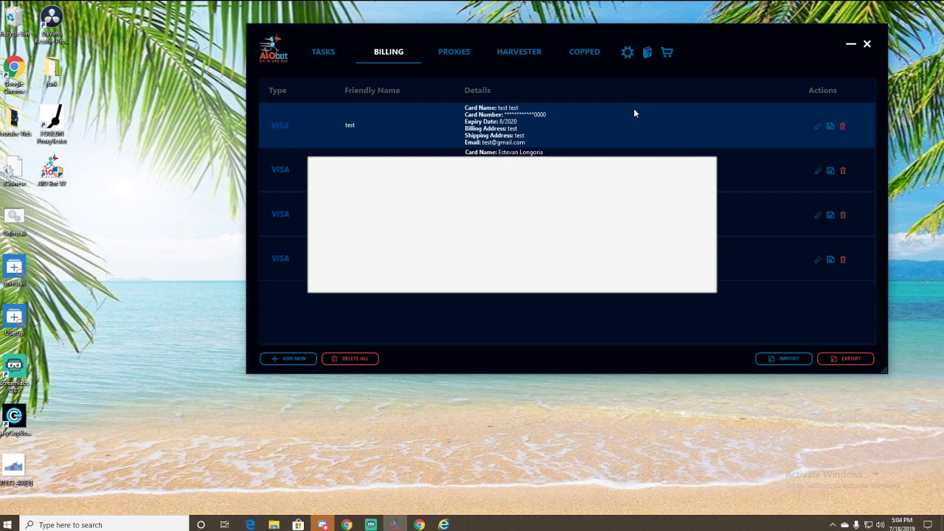
- View the proxy lists (chi normal 21, chi monitor 4) and move and enlarge the bot window
left_click(442, 53)
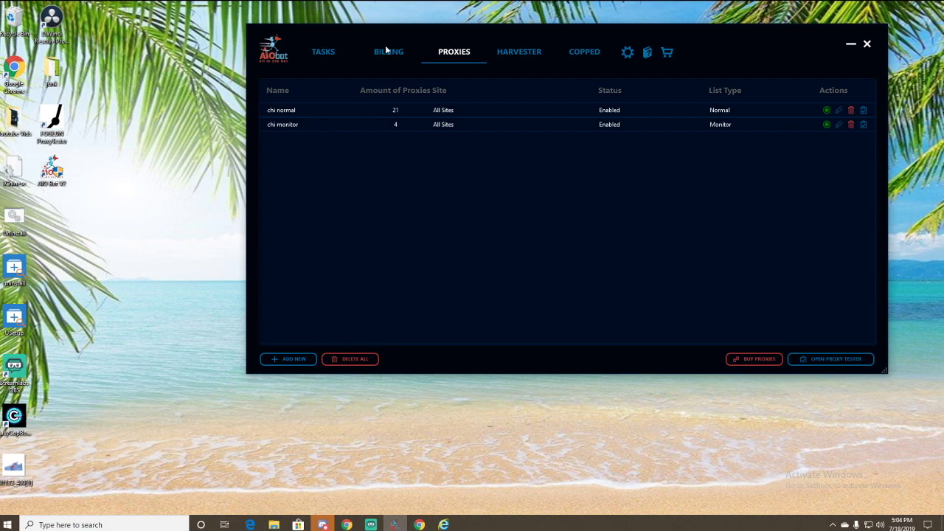
left_click_drag(426, 35, 307, 36)
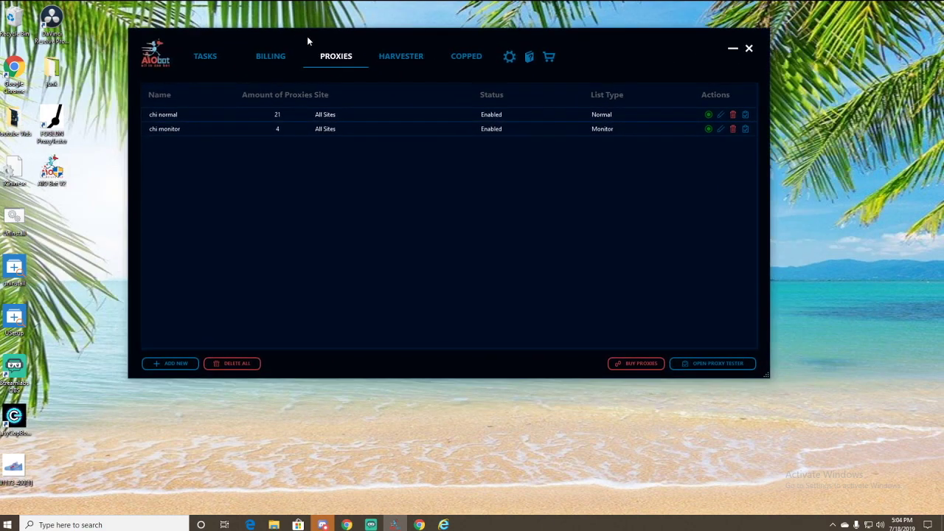
left_click_drag(374, 32, 433, 28)
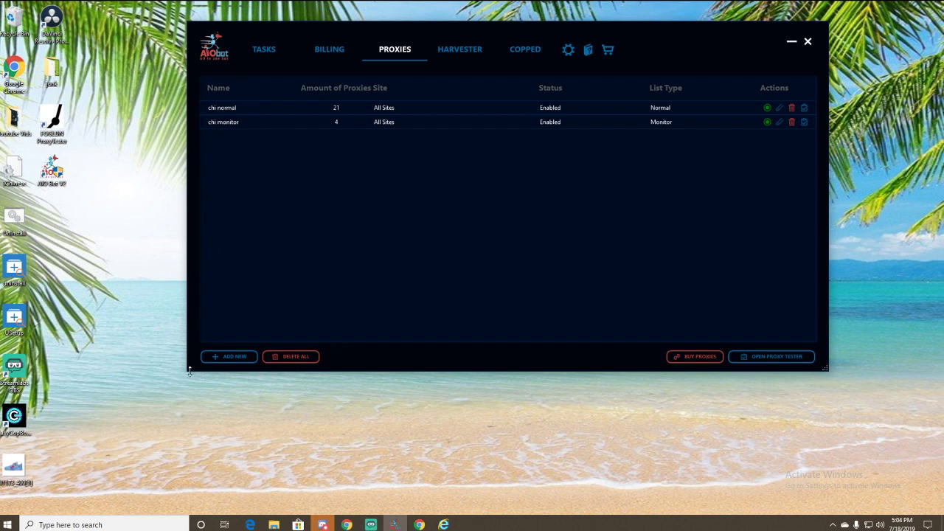
left_click_drag(189, 372, 160, 410)
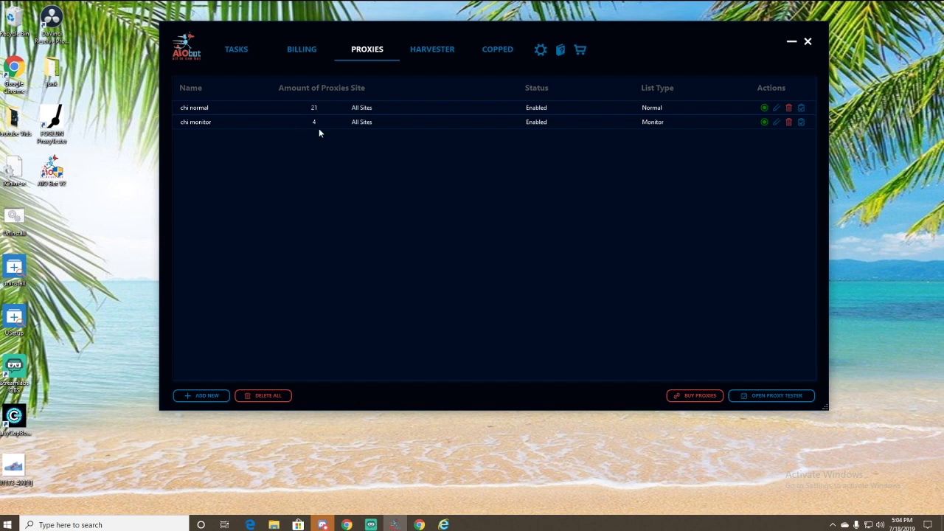
left_click_drag(609, 45, 653, 35)
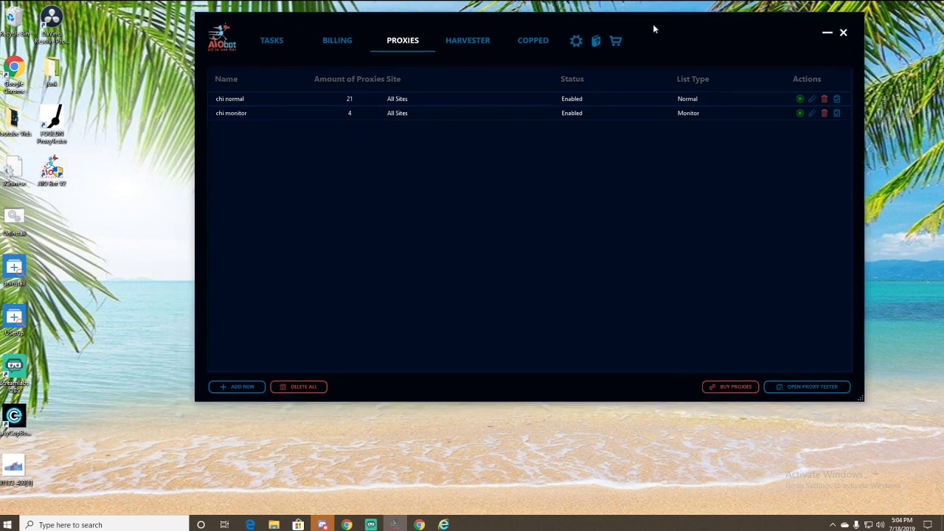
- Open the Shopify Monitor from the Tasks page and reposition its window
left_click(289, 46)
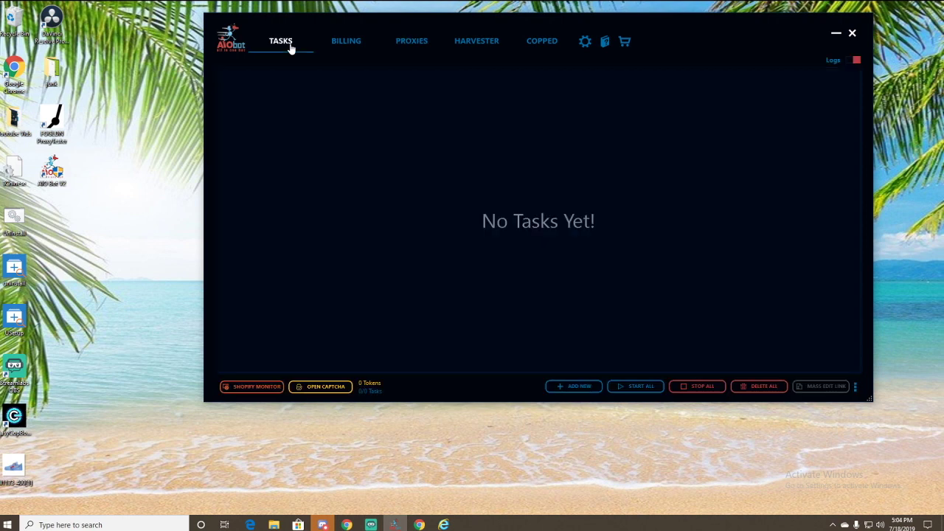
left_click(255, 388)
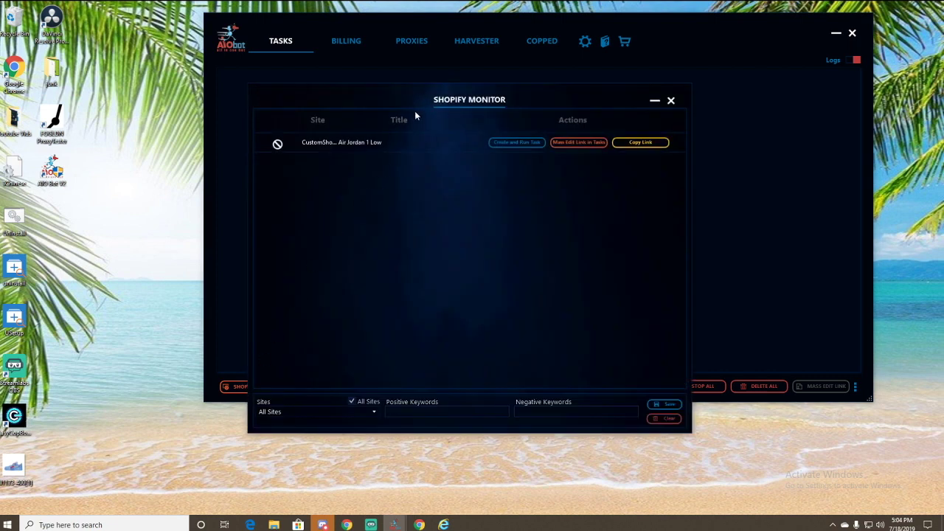
left_click_drag(378, 90, 348, 98)
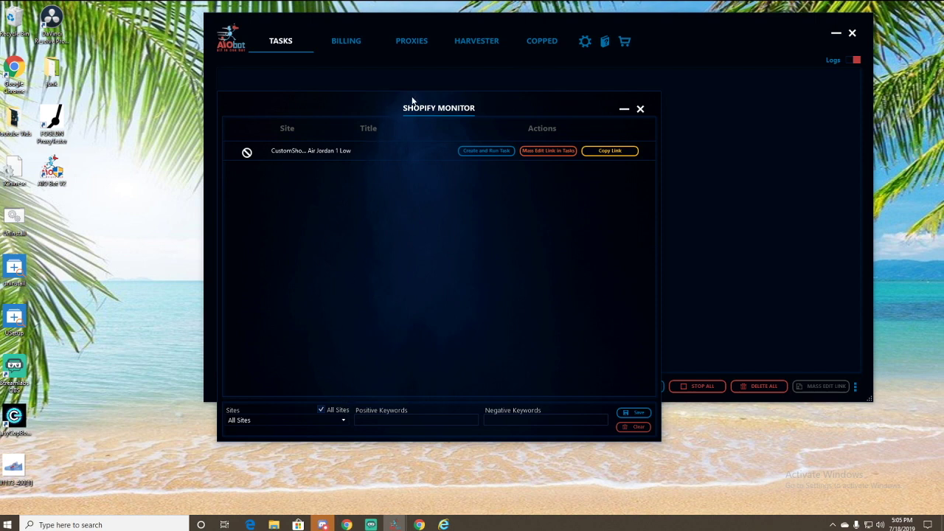
left_click_drag(414, 100, 425, 77)
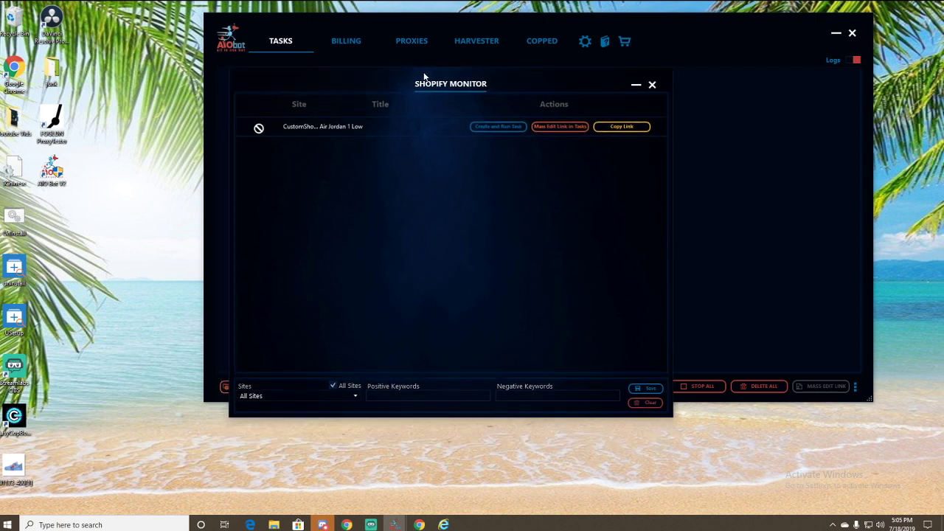
- Leave the monitor watching All Sites after briefly picking and unpicking Bdga Store
left_click(333, 387)
left_click(355, 399)
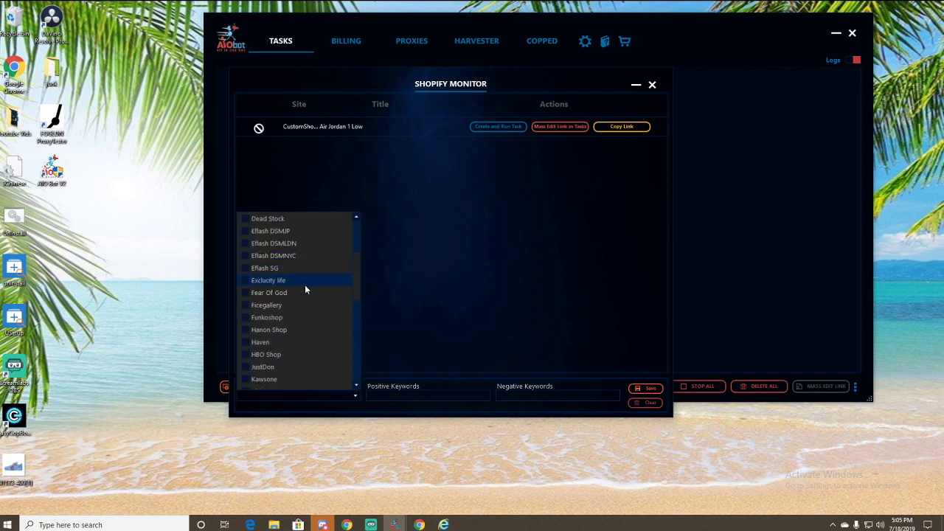
scroll(305, 289, "down", 5)
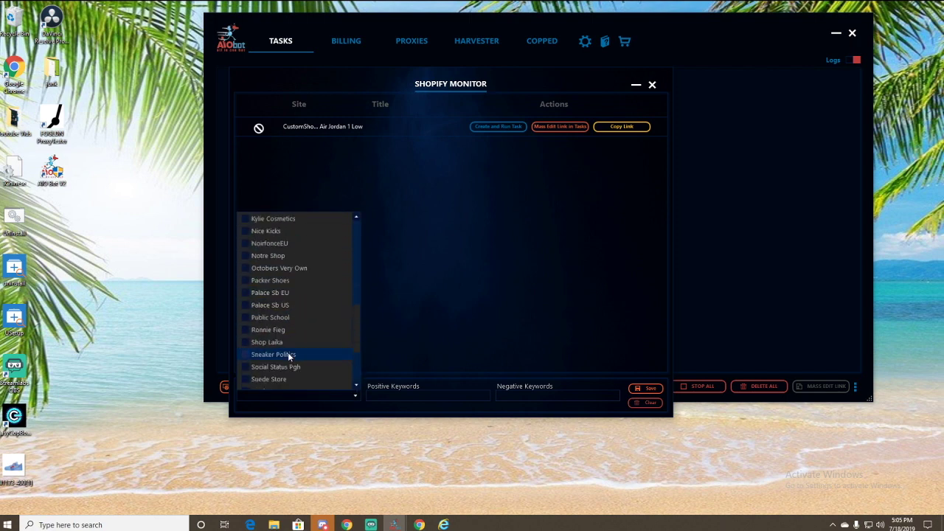
scroll(288, 352, "down", 3)
scroll(286, 333, "up", 6)
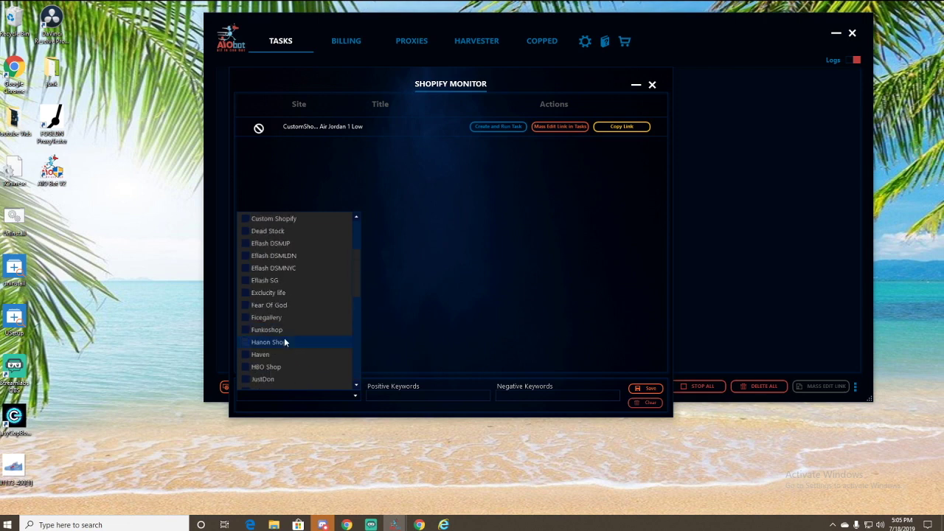
scroll(280, 338, "up", 3)
scroll(278, 336, "down", 2)
scroll(284, 317, "up", 2)
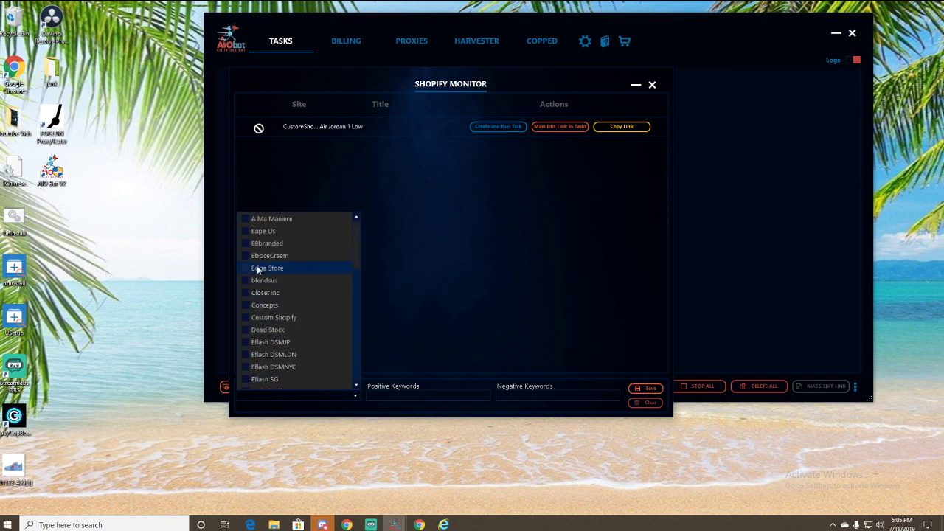
left_click(245, 268)
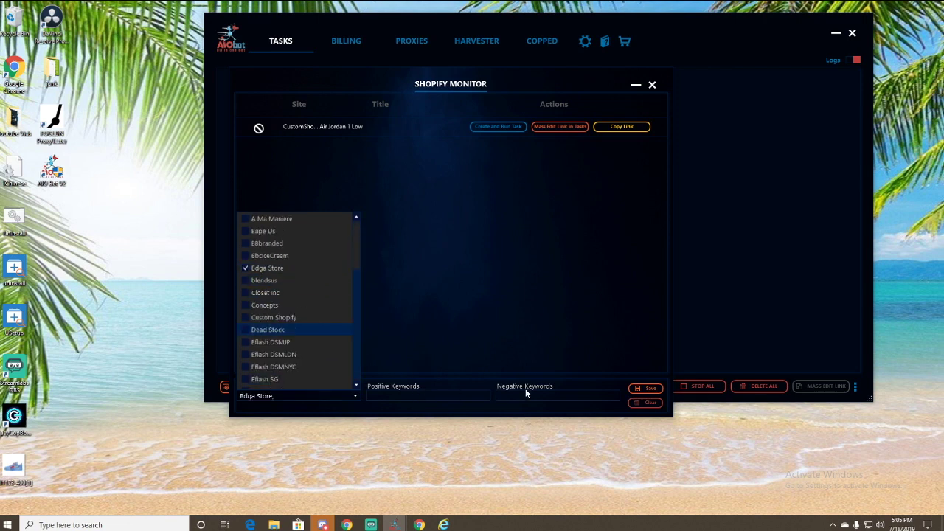
left_click(249, 269)
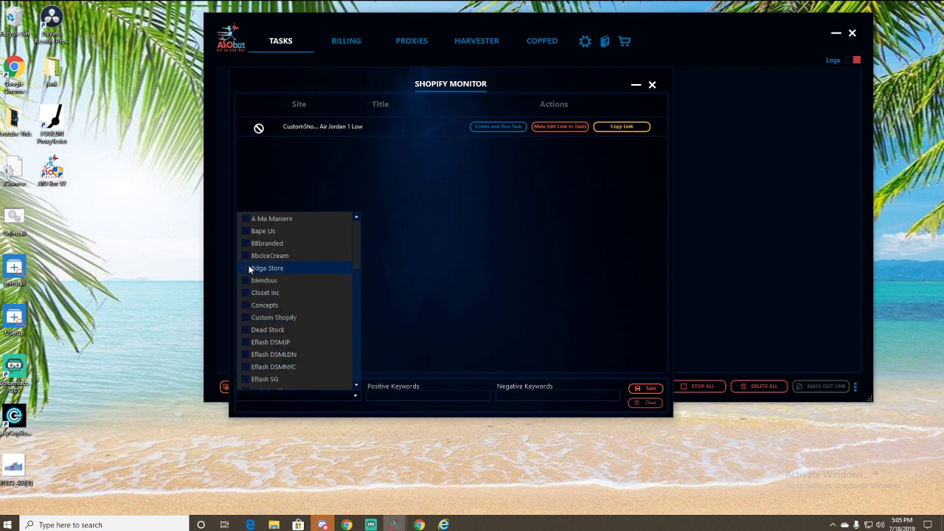
left_click(373, 311)
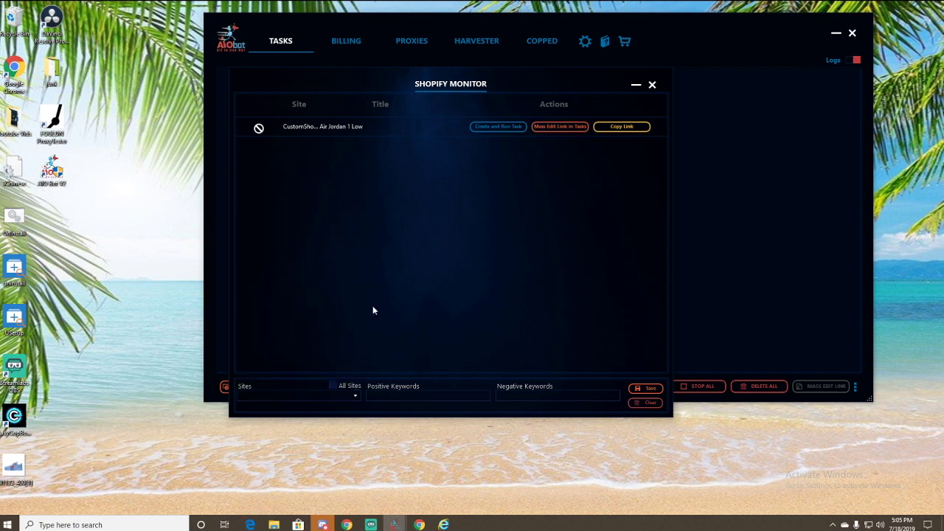
left_click(334, 386)
left_click(634, 388)
- Enter the positive keywords yeezy&350 and save the monitor filter
left_click(429, 391)
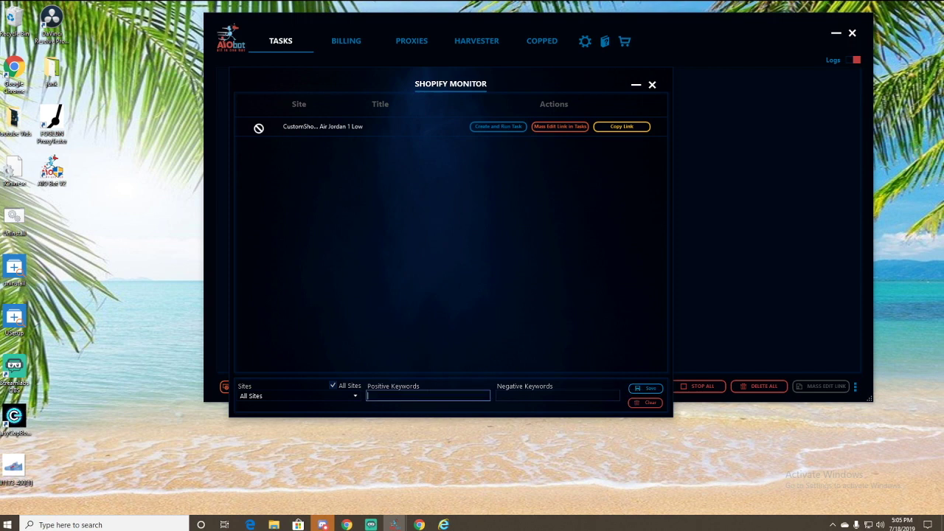
type("yeezy&350")
left_click(654, 389)
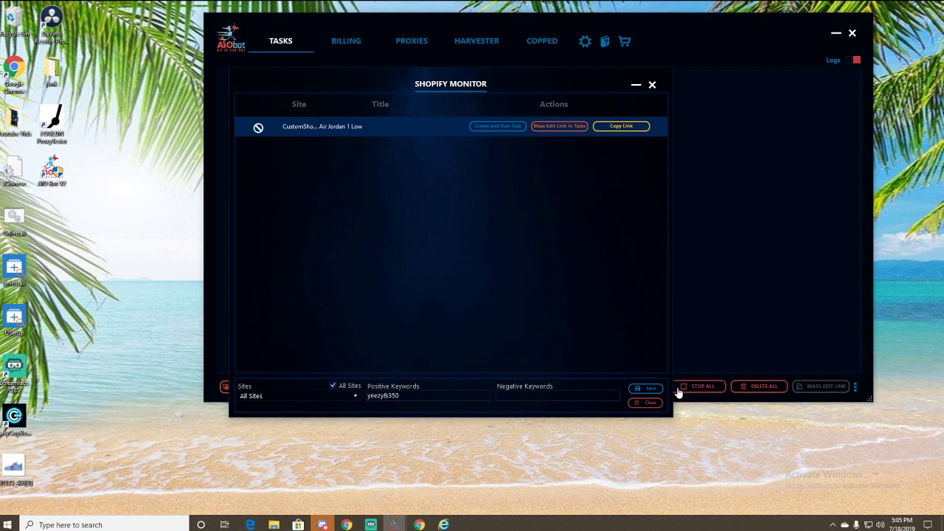
- Rearrange the monitor and bot windows and bring up the Shopify quick-task settings
left_click_drag(388, 81, 222, 53)
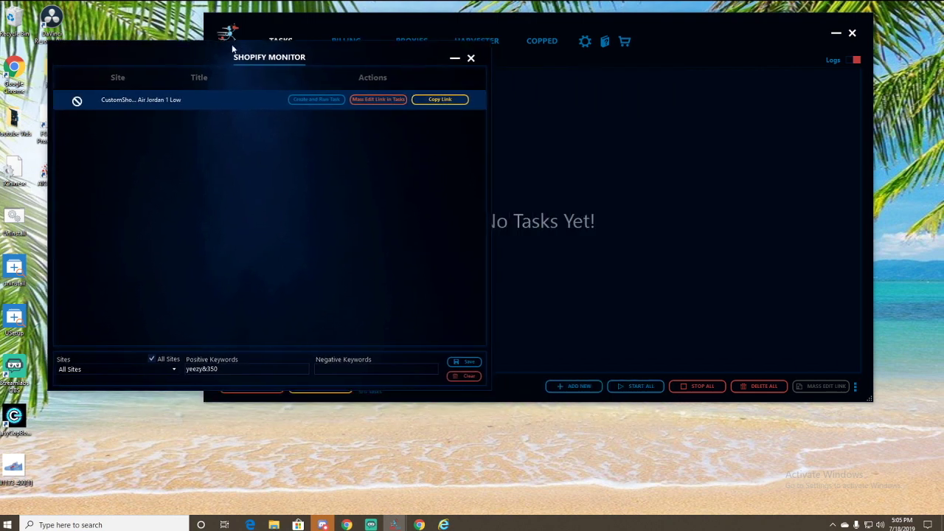
left_click_drag(452, 29, 594, 31)
left_click_drag(247, 53, 210, 18)
left_click(518, 27)
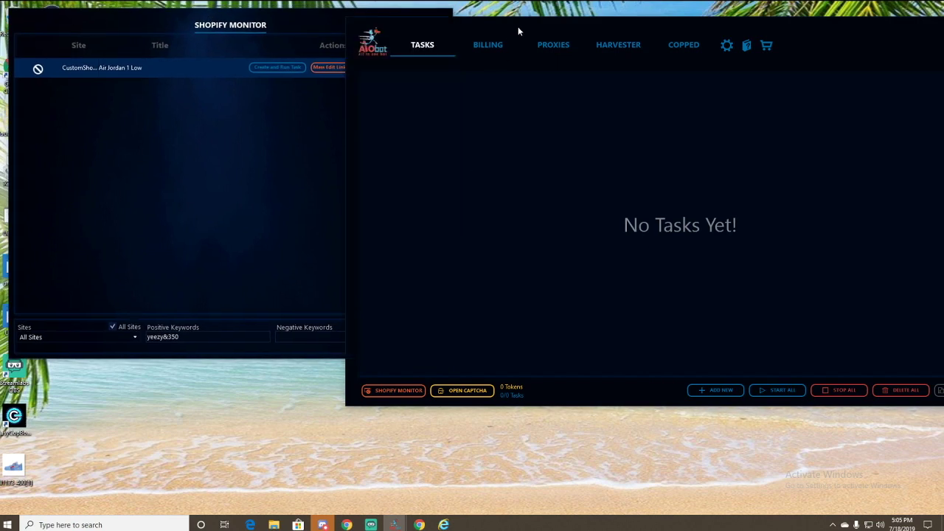
left_click_drag(475, 34, 409, 18)
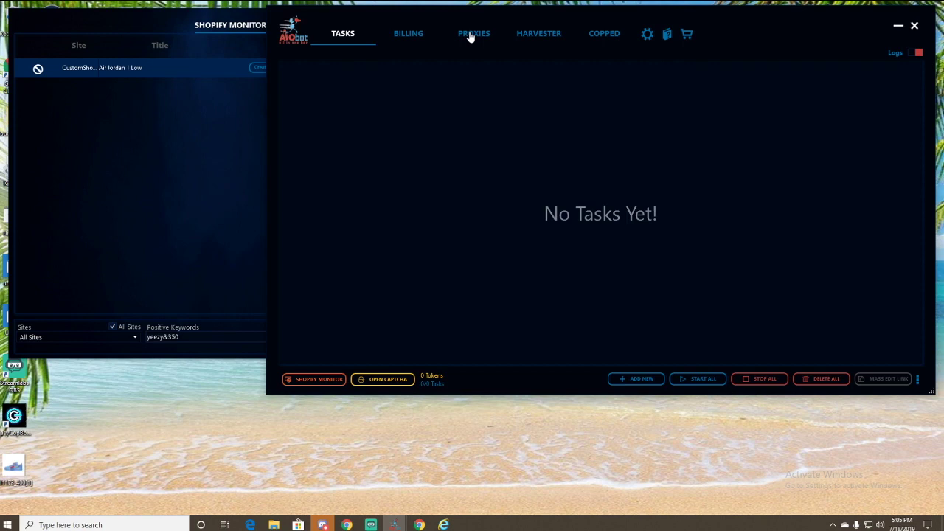
left_click(647, 34)
left_click(345, 140)
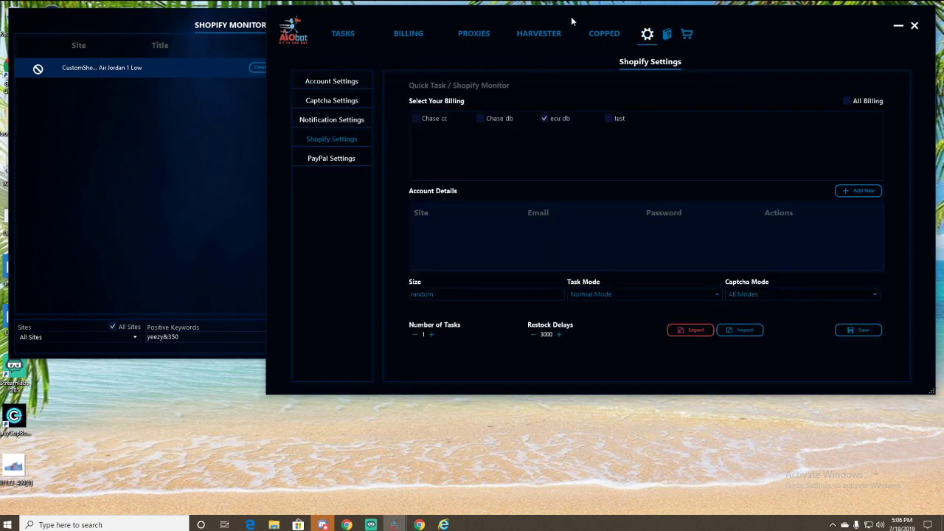
left_click_drag(571, 16, 480, 21)
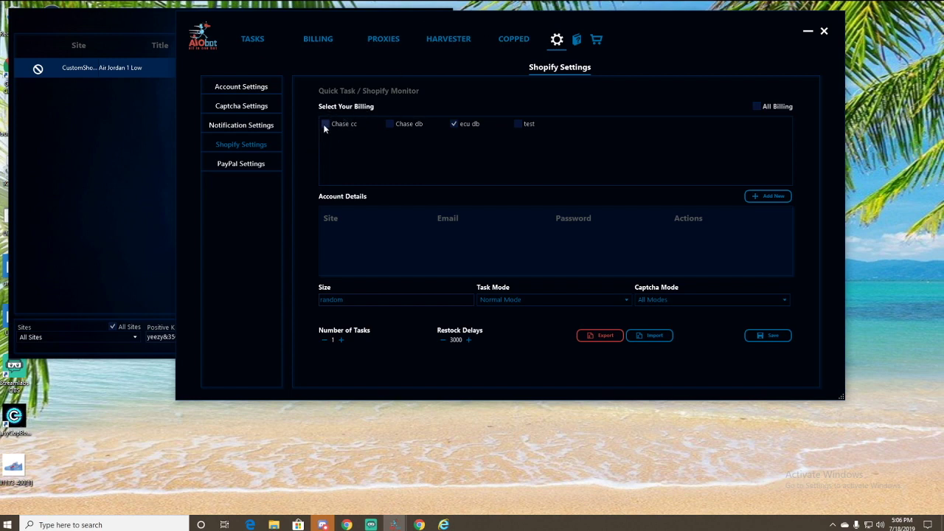
- Add Chase db and Chase cc billing, keeping Normal Mode and All Modes captcha
left_click(392, 125)
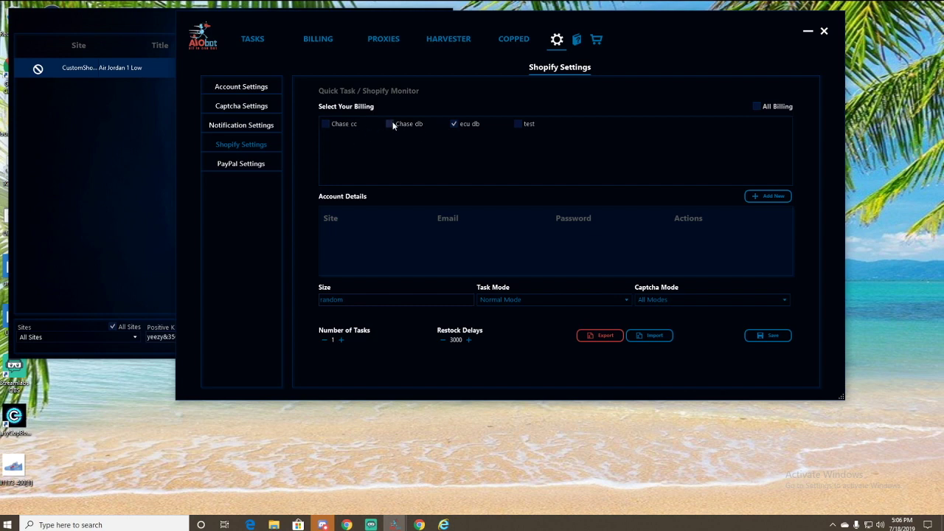
left_click(327, 123)
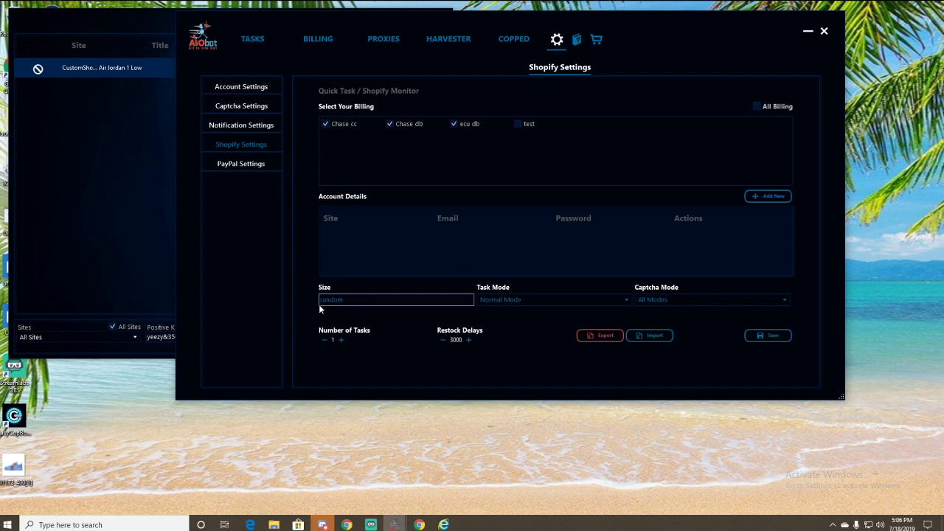
left_click(523, 300)
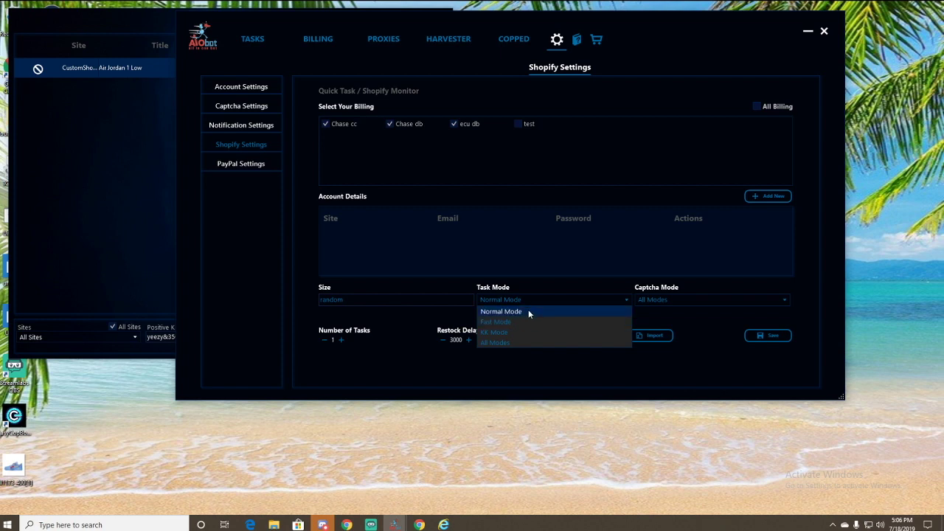
left_click(572, 313)
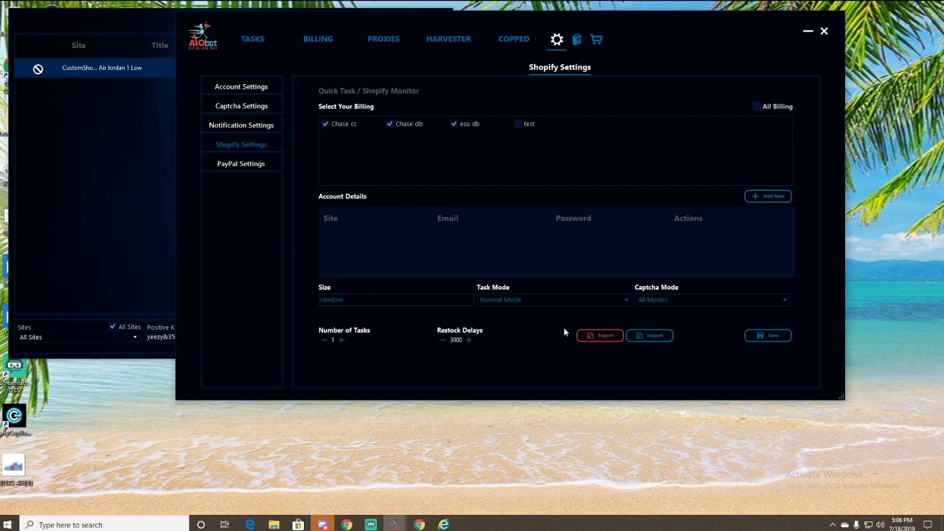
left_click(681, 300)
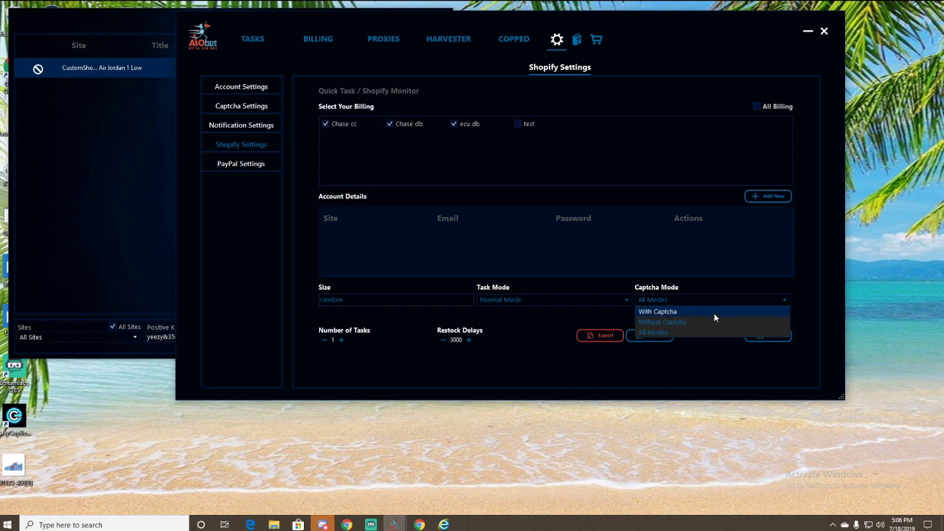
left_click(580, 348)
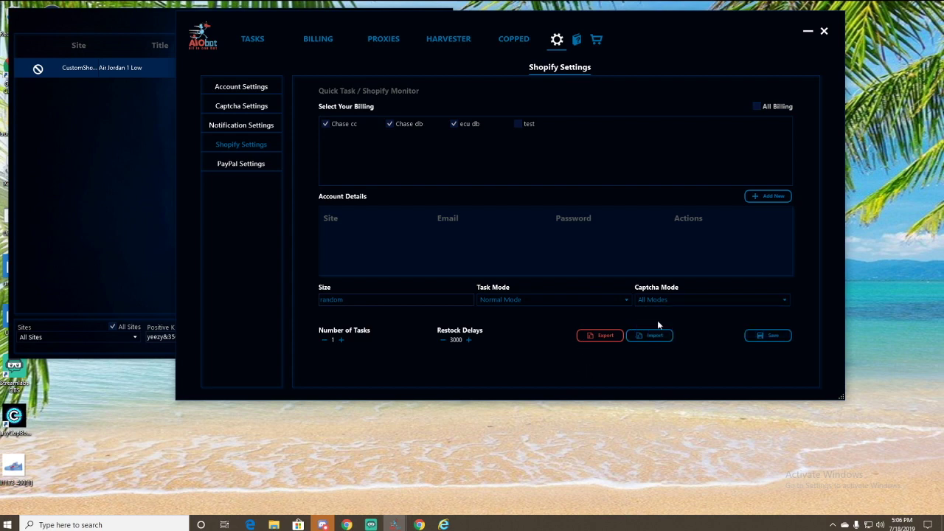
left_click(683, 304)
left_click(523, 339)
- Raise the number of tasks to 3 and save the Shopify quick-task settings
left_click(341, 340)
left_click(342, 341)
left_click_drag(540, 20, 622, 18)
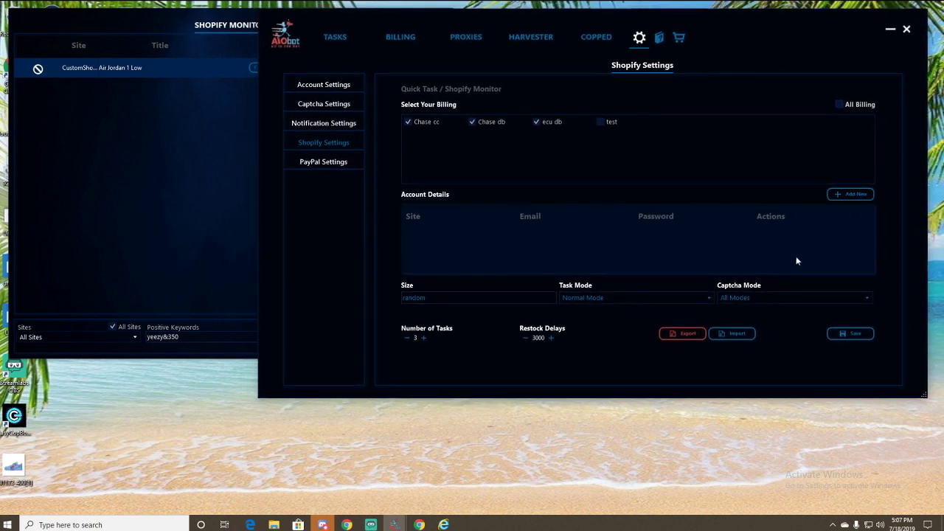
left_click(866, 335)
- Glance at the captcha settings, then return to the bot's task list
left_click(315, 109)
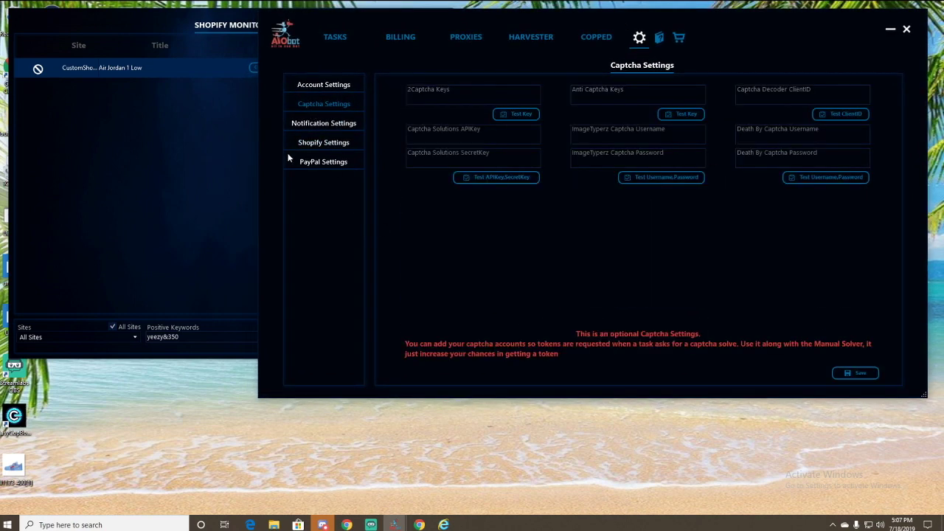
left_click(254, 141)
left_click(537, 59)
left_click(332, 40)
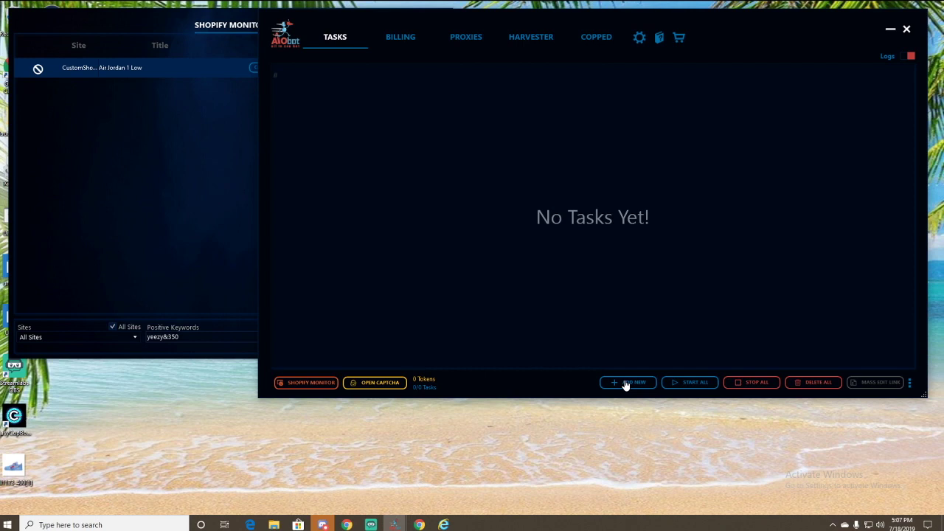
left_click_drag(642, 25, 639, 23)
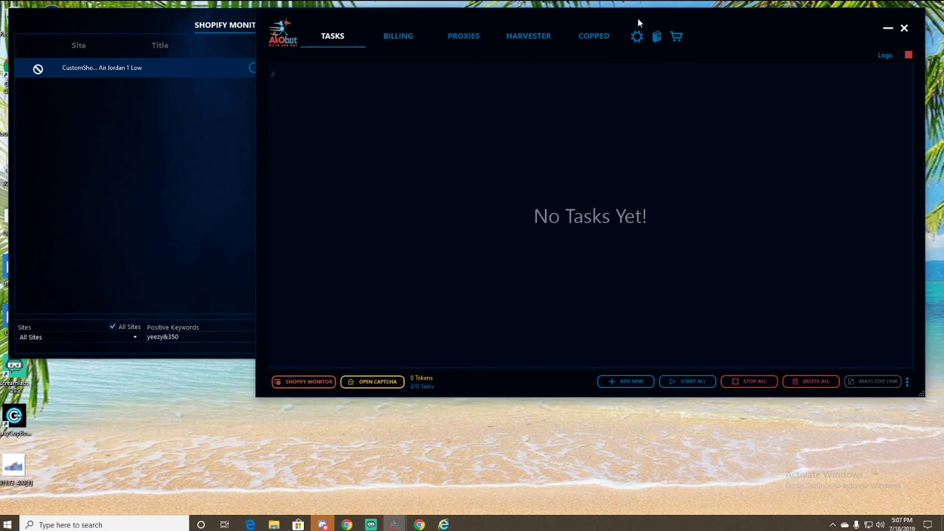
- Start a new Shopify task with Bdga Store as its site
left_click(629, 382)
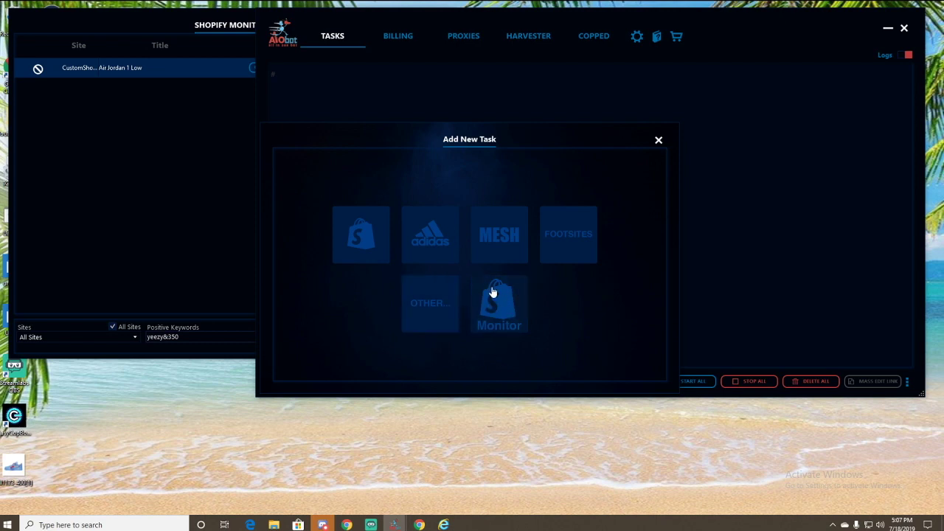
left_click(359, 239)
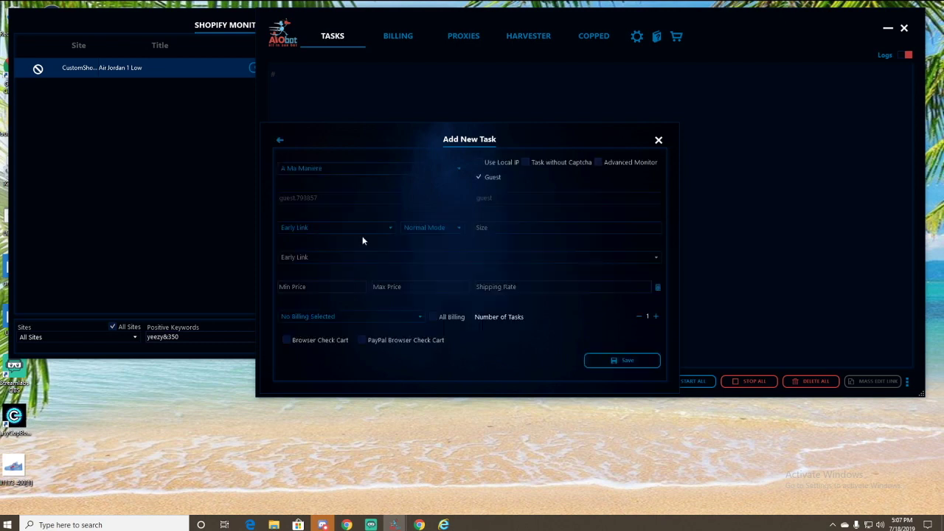
left_click(376, 170)
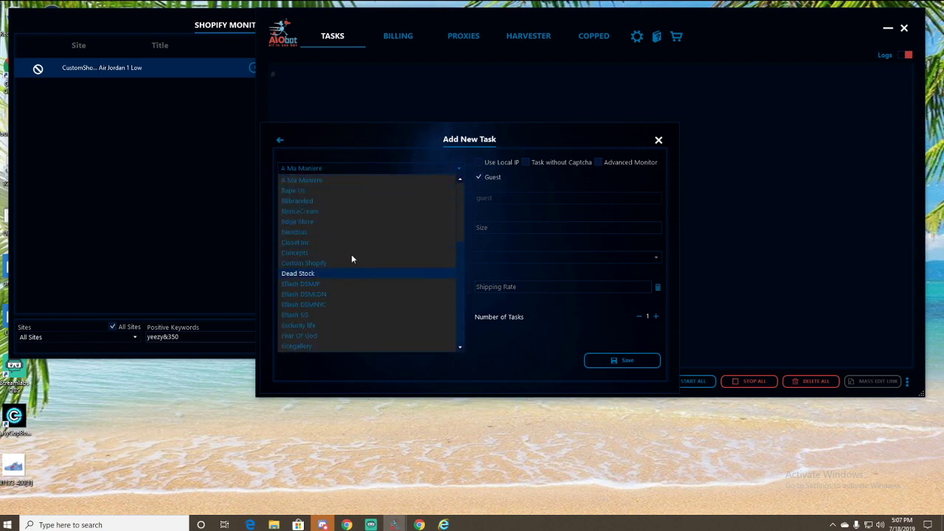
left_click(329, 222)
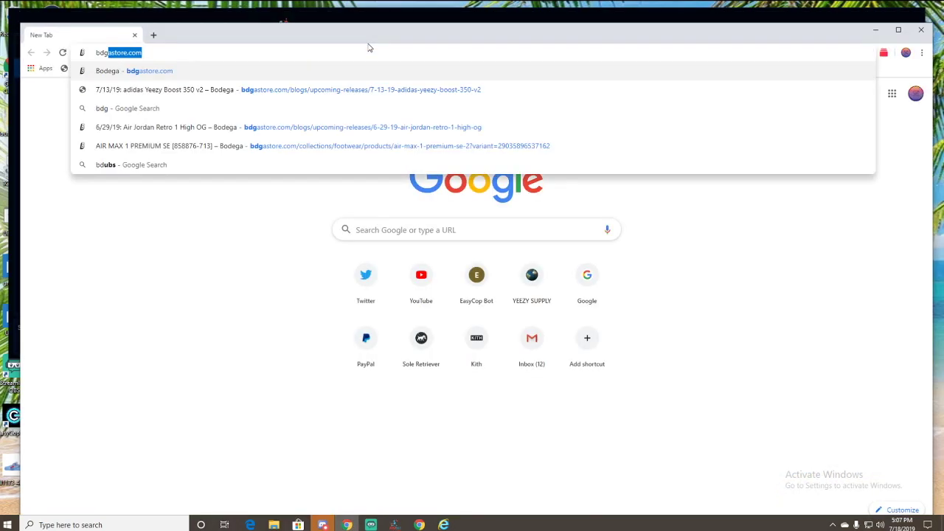
- Open Bodega's Stranger Things Classic Cortez QS footwear page, copy its URL, and minimize Chrome
key("Return")
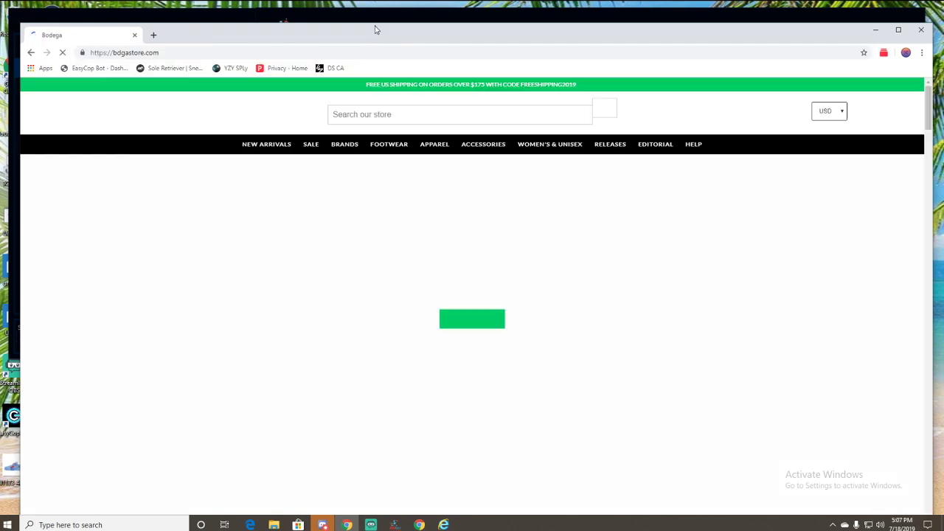
left_click_drag(375, 33, 371, 20)
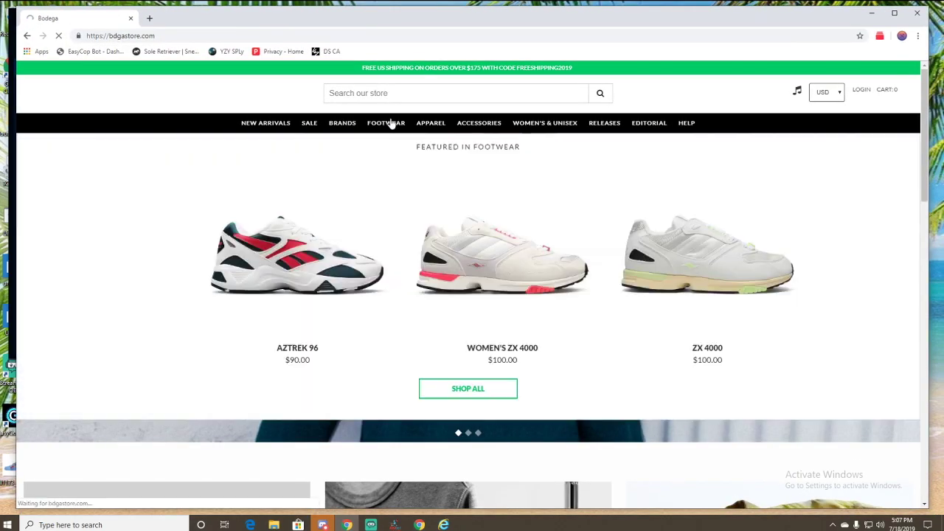
left_click(391, 124)
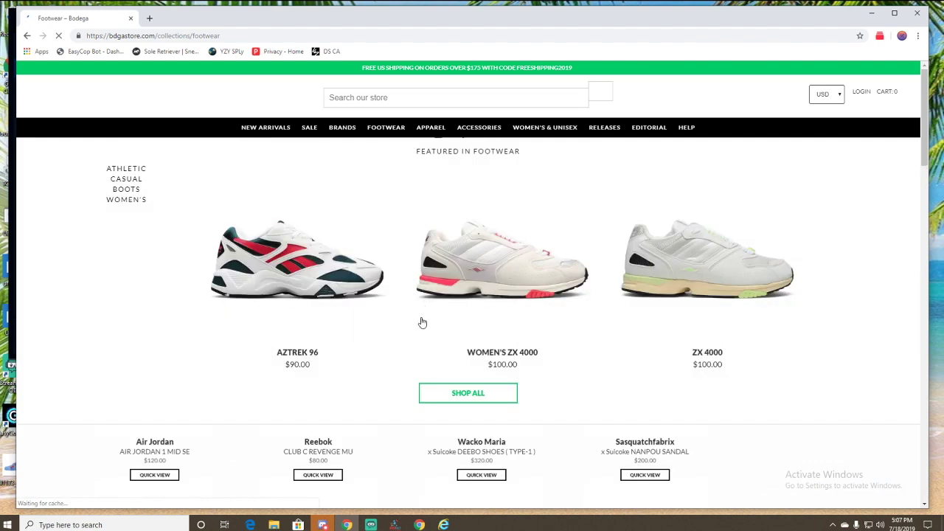
left_click(303, 334)
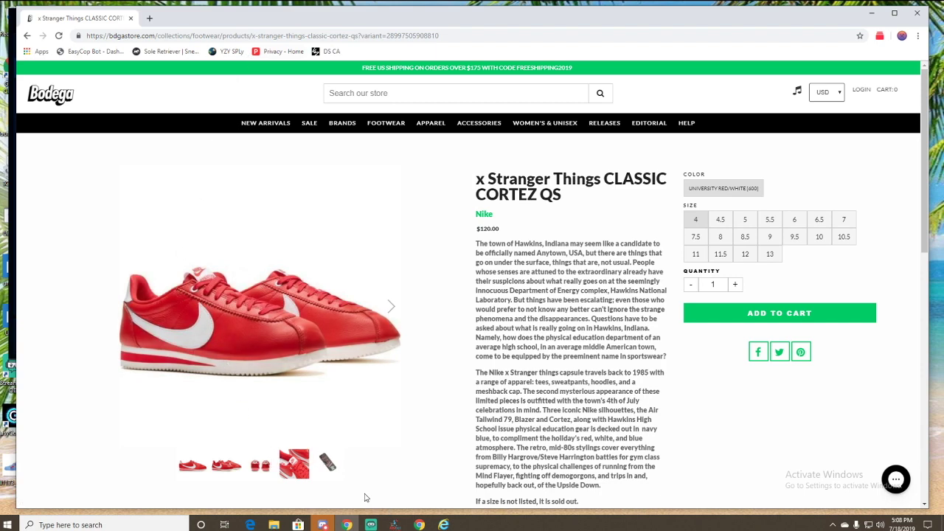
left_click(328, 472)
left_click(328, 472)
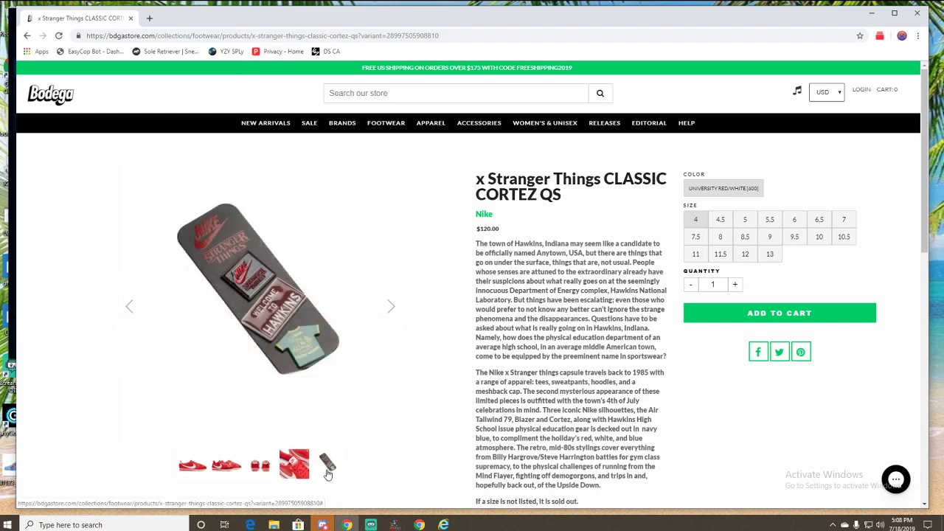
left_click(261, 36)
key("ctrl+c")
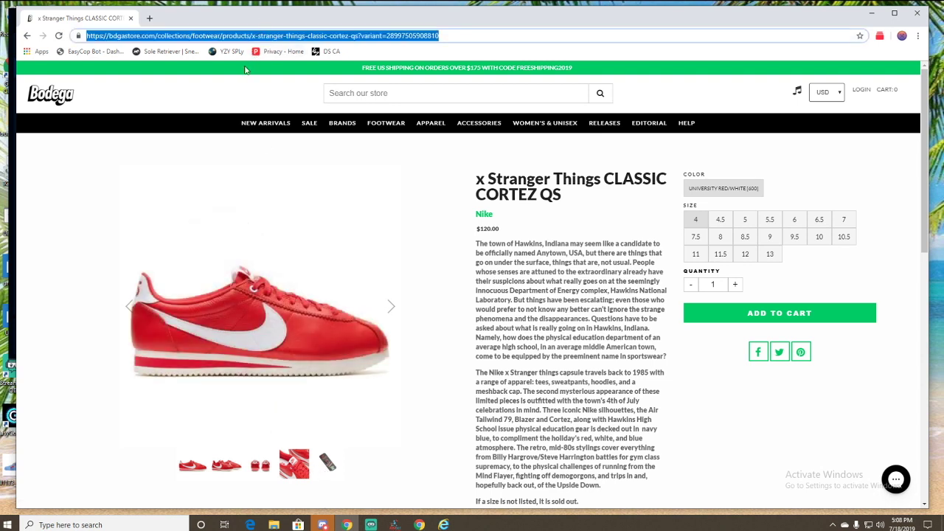
left_click(871, 13)
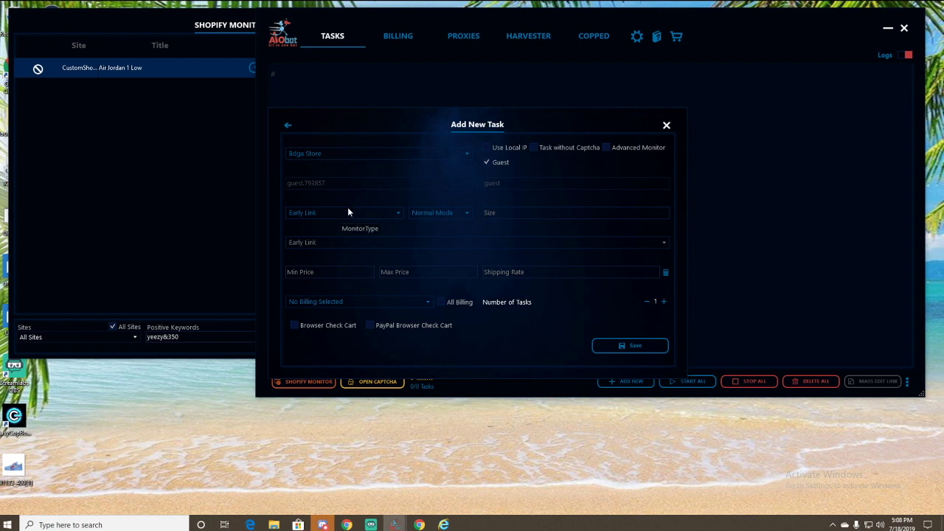
- Set Fast Mode, size random, and paste the Cortez product link as the early link
left_click(451, 211)
left_click(445, 235)
left_click(500, 212)
type("random")
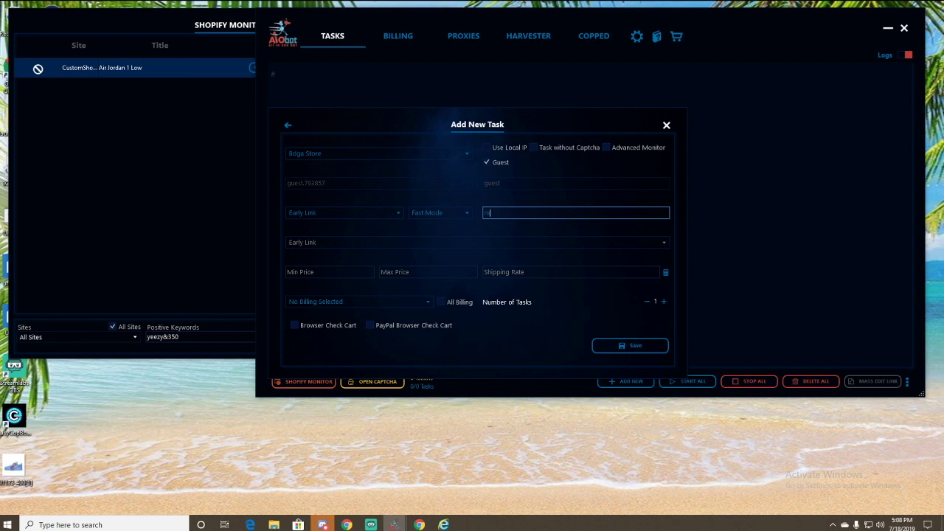
left_click(444, 251)
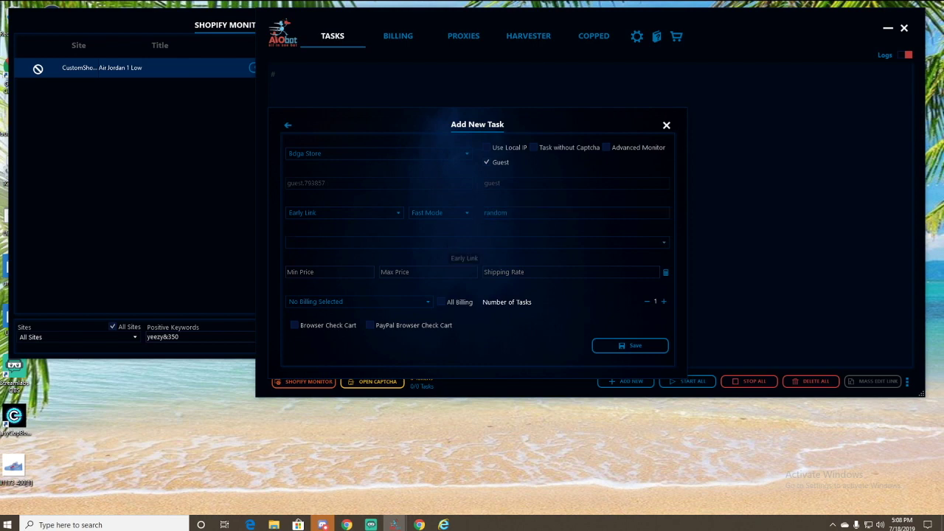
key("ctrl+v")
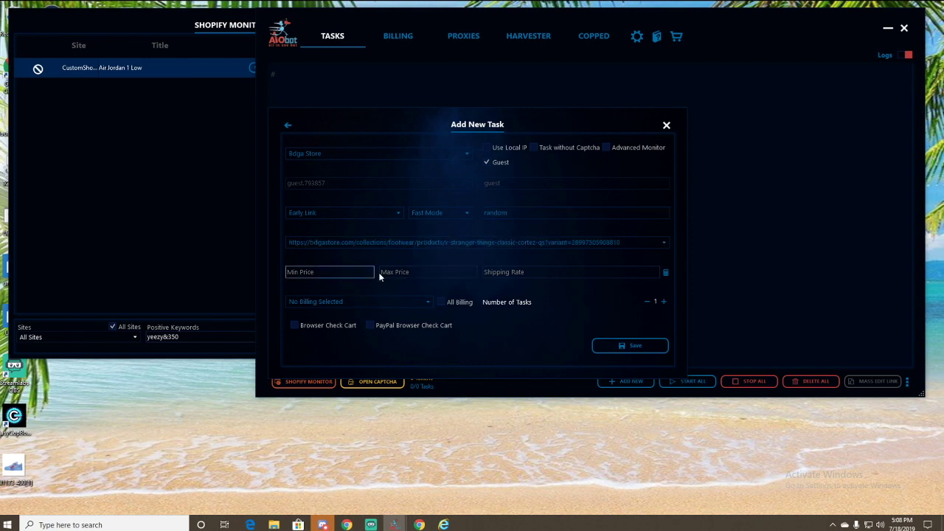
- Choose the test billing profile and set the number of tasks to 5
left_click(420, 302)
left_click(421, 313)
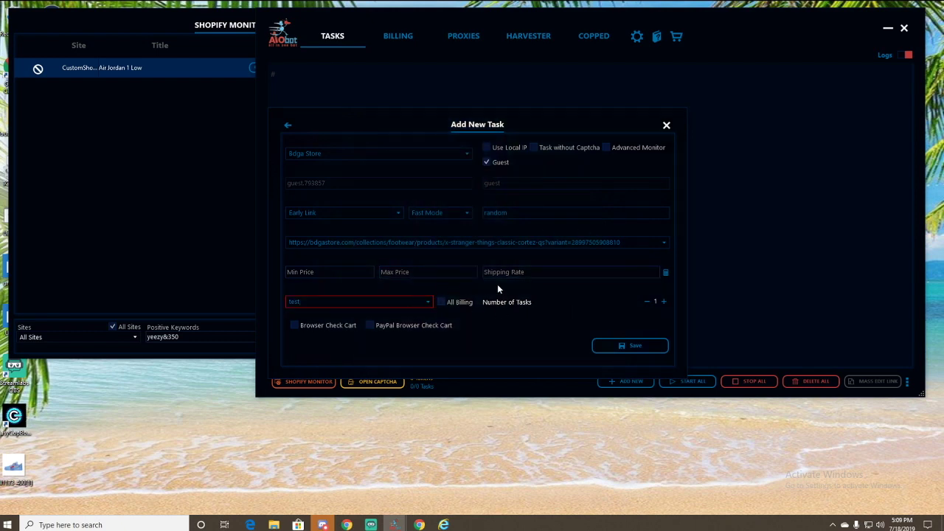
left_click(664, 302)
left_click(664, 302)
left_click(664, 302)
left_click(664, 302)
left_click(347, 524)
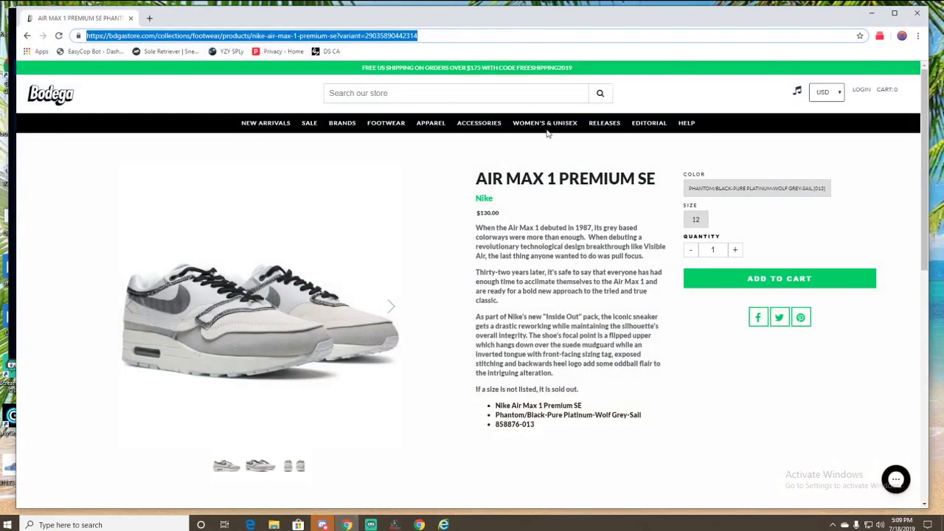
left_click(863, 9)
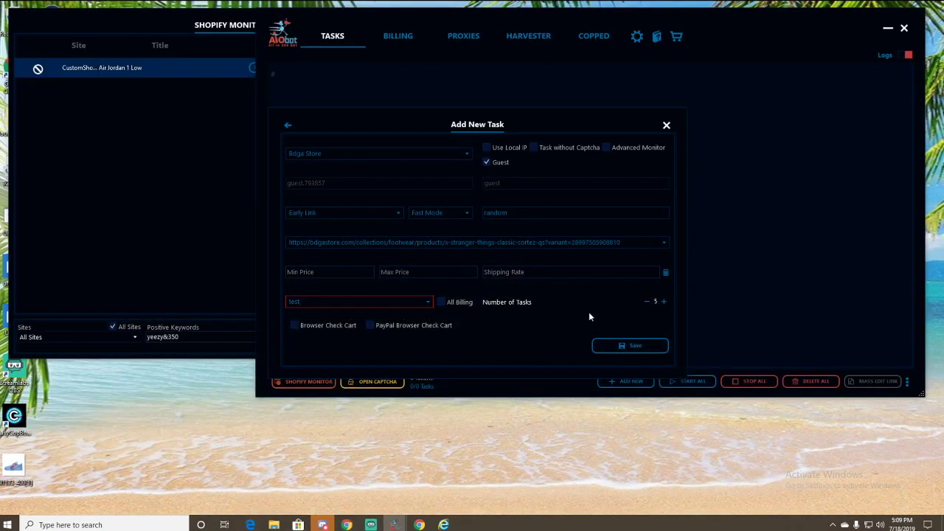
- Save the five Bdga Store tasks, close the form, and turn the logs panel on
left_click(631, 346)
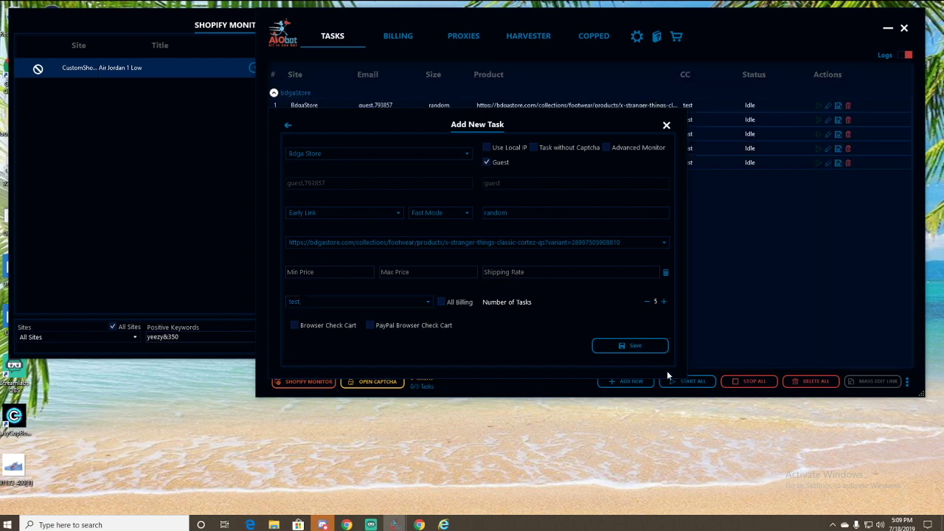
left_click(666, 125)
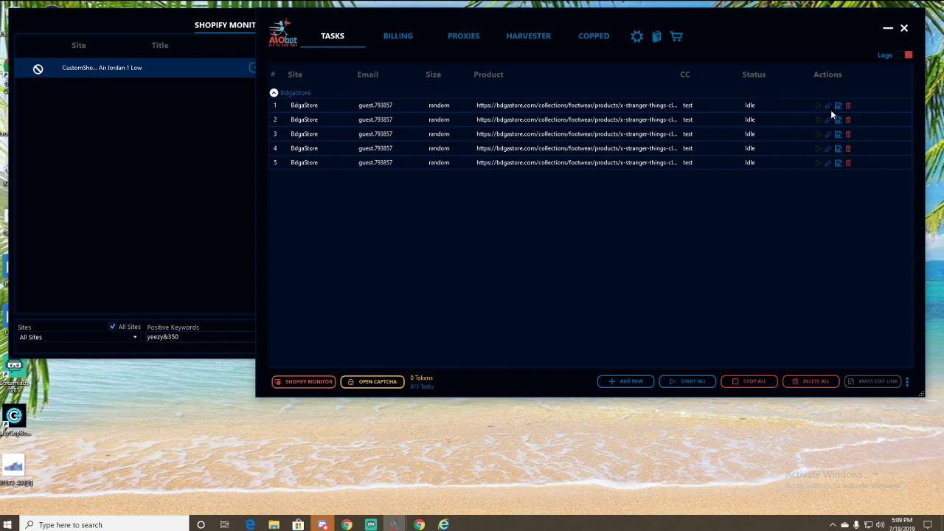
left_click(905, 55)
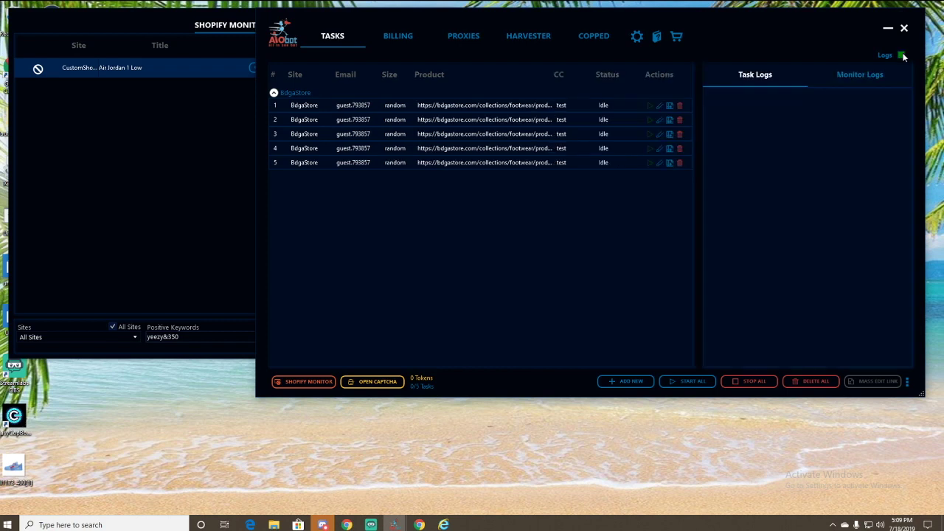
left_click(903, 56)
left_click(903, 56)
left_click_drag(683, 22, 590, 22)
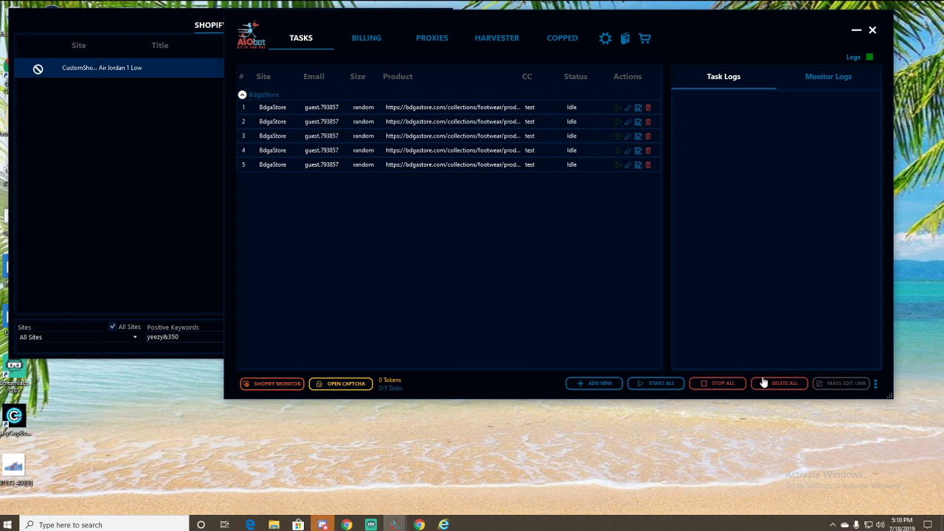
left_click(508, 150)
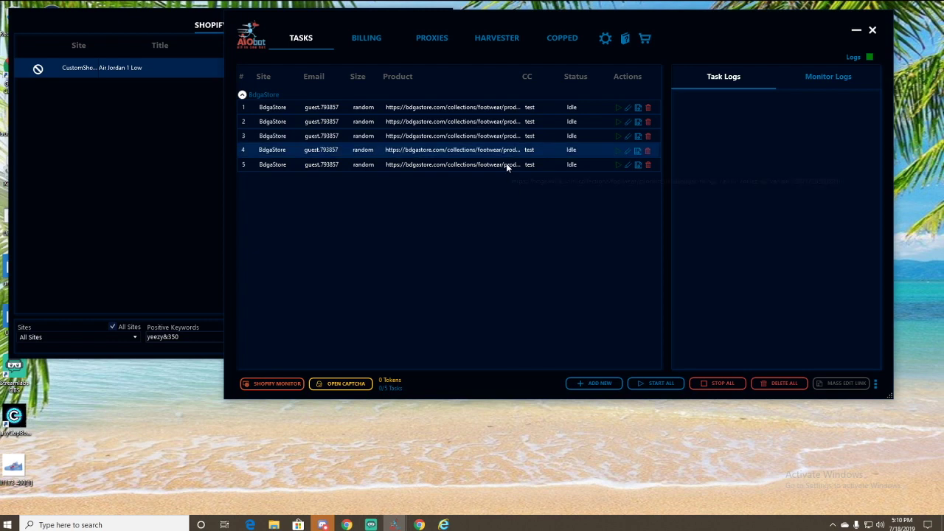
left_click(506, 165)
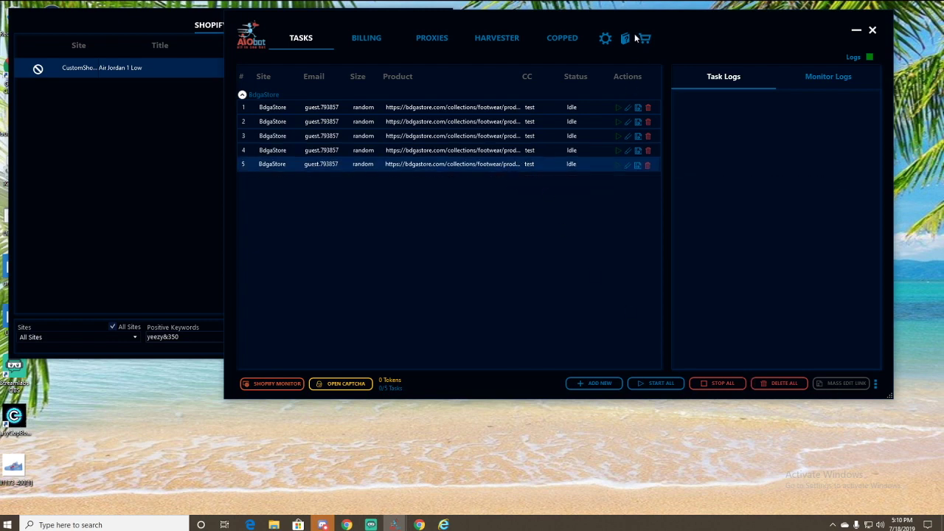
left_click_drag(638, 26, 686, 23)
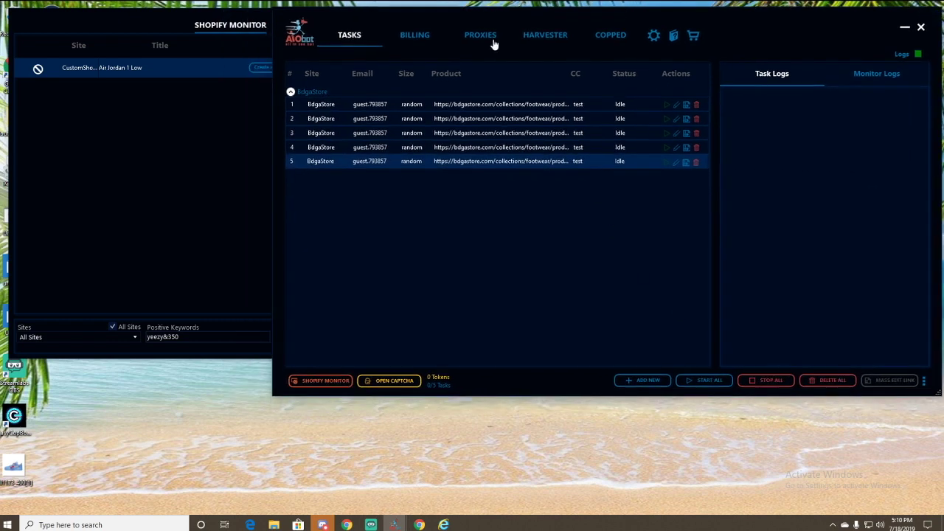
left_click(199, 87)
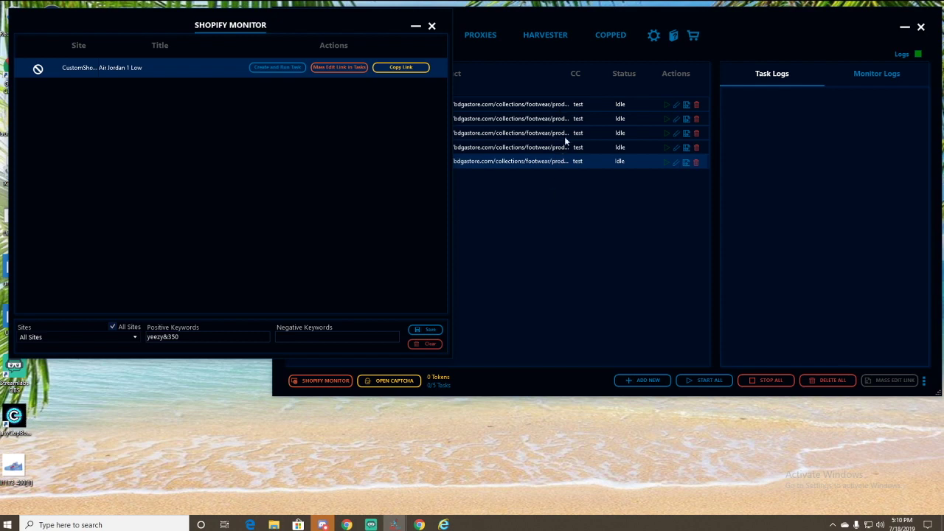
left_click(671, 318)
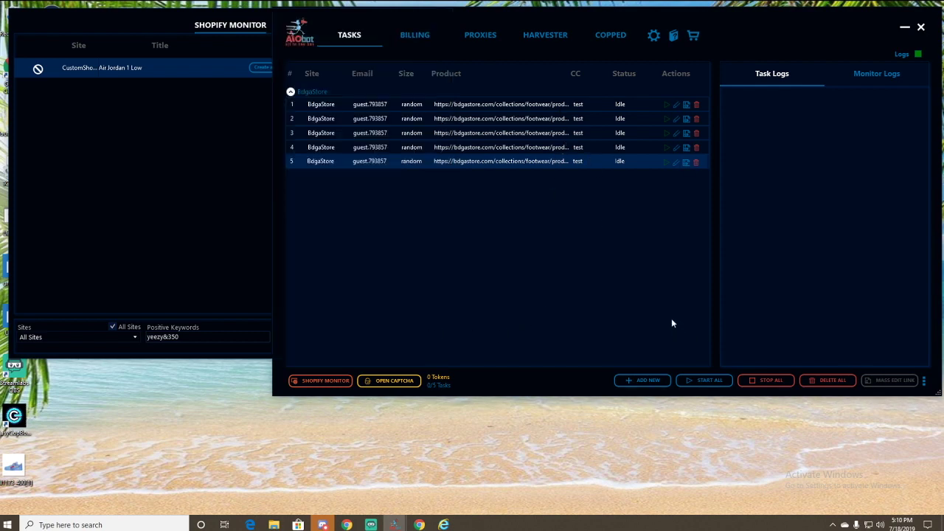
left_click(895, 380)
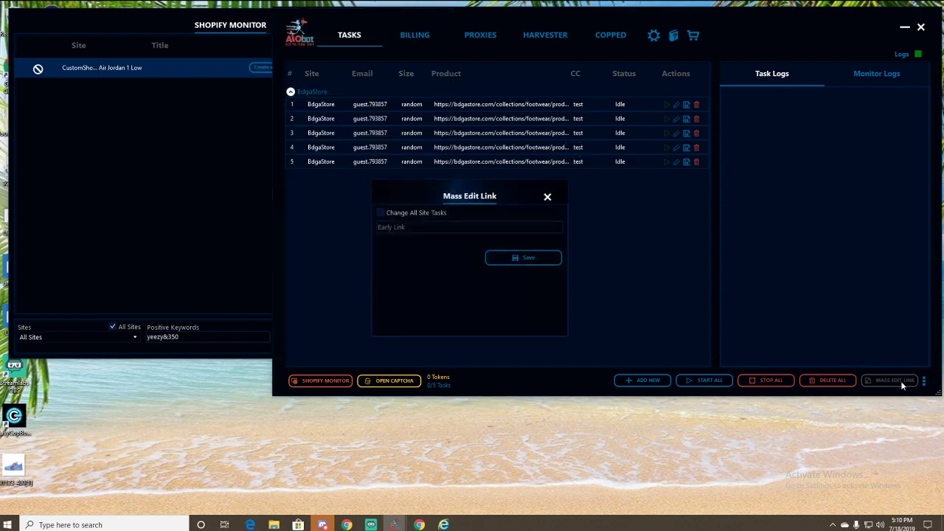
left_click(509, 228)
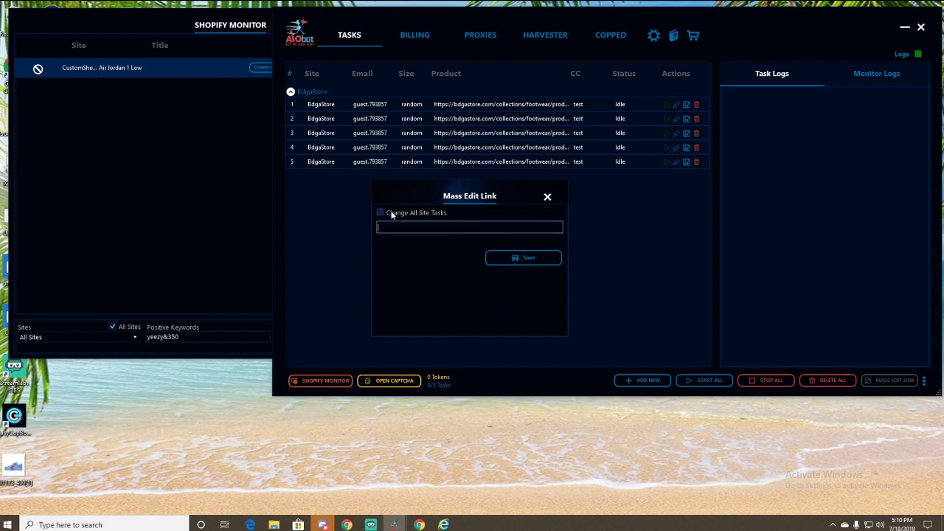
left_click(547, 197)
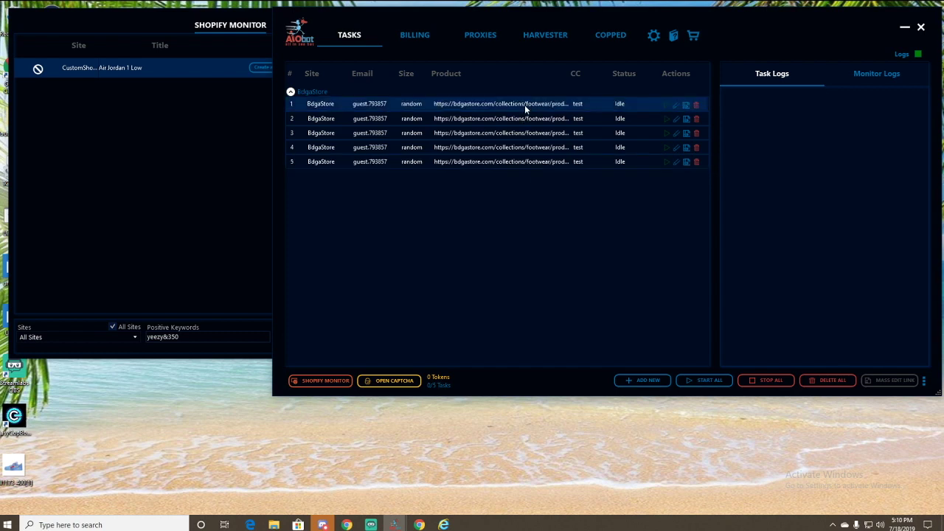
- Select all five Bdga Store tasks and set their task delay to 2000
key("ctrl+a")
right_click(520, 152)
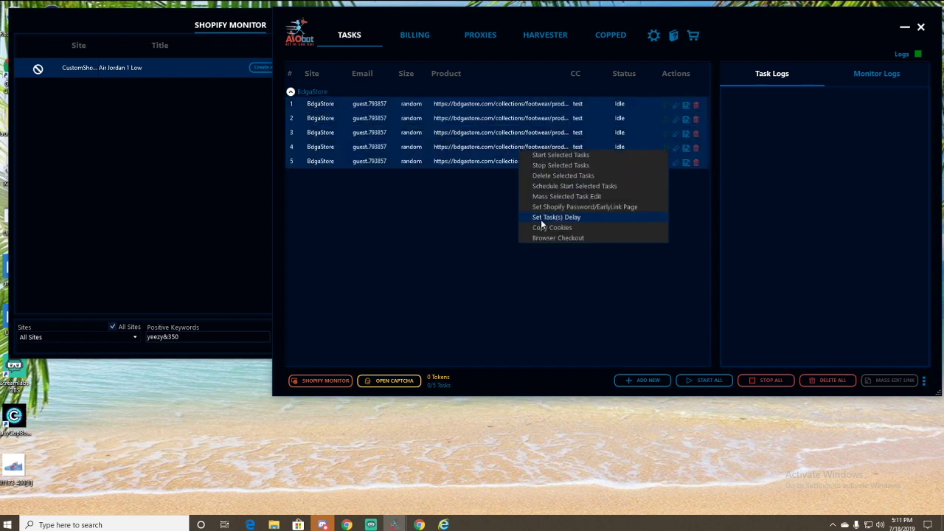
left_click(539, 219)
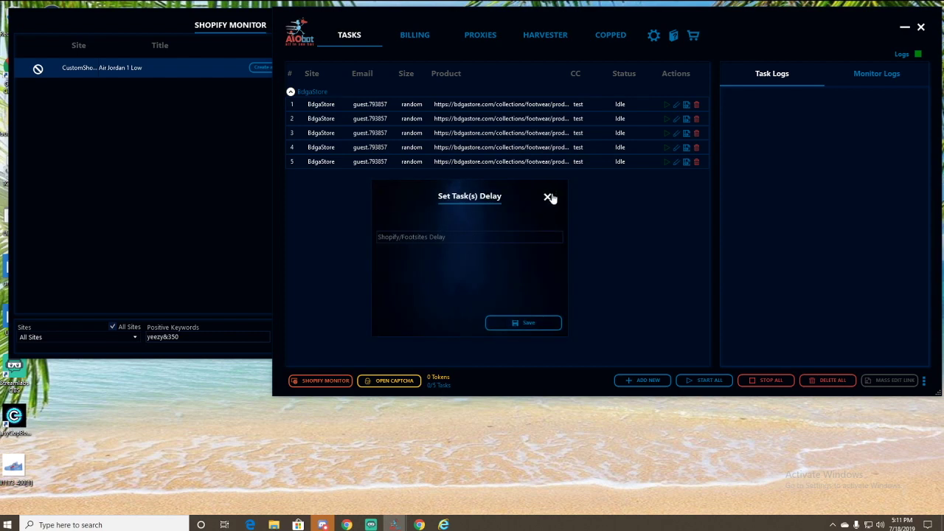
left_click(547, 196)
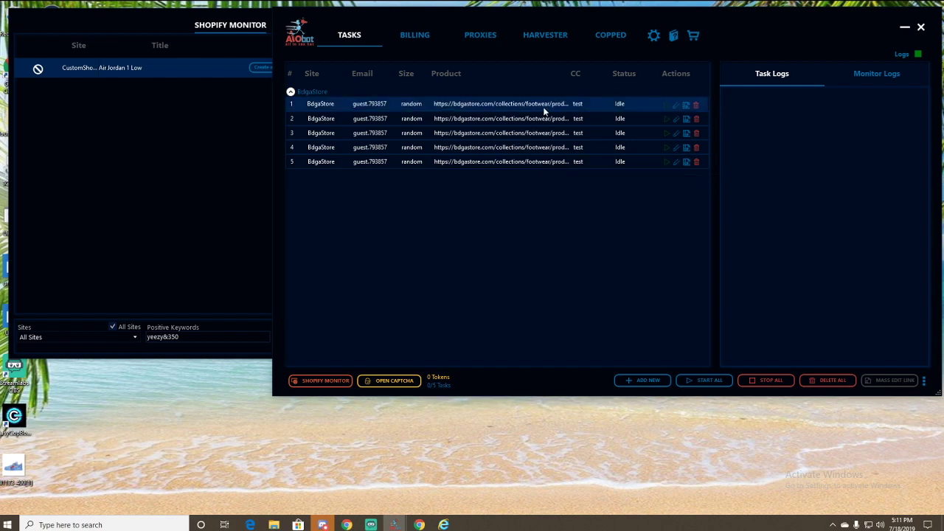
key("ctrl+a")
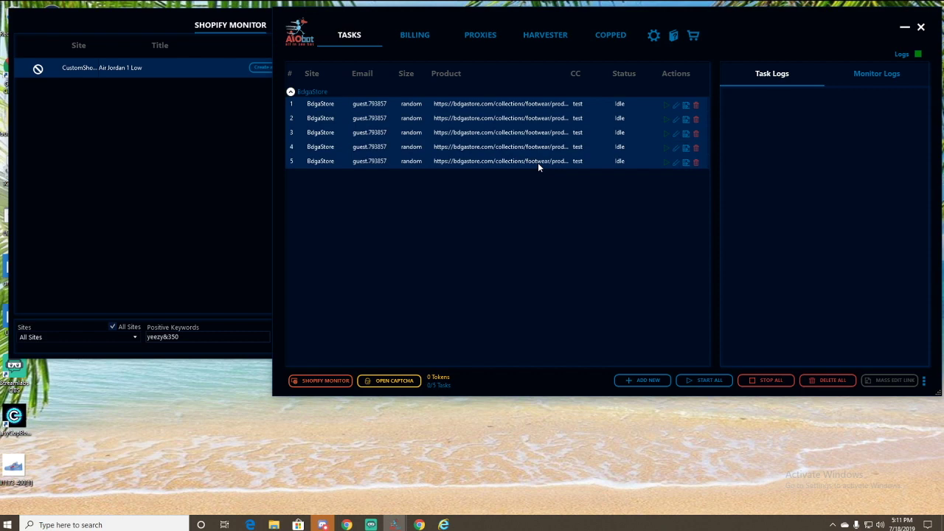
right_click(529, 132)
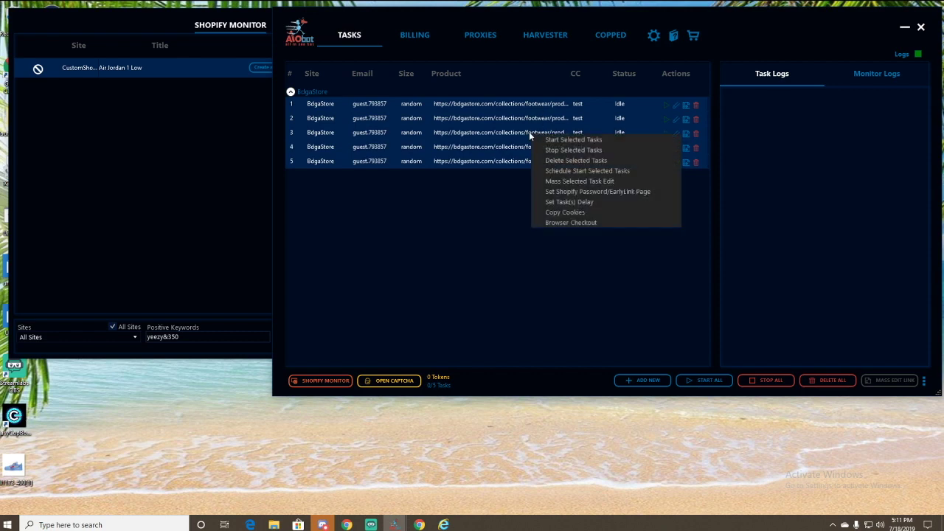
left_click(587, 203)
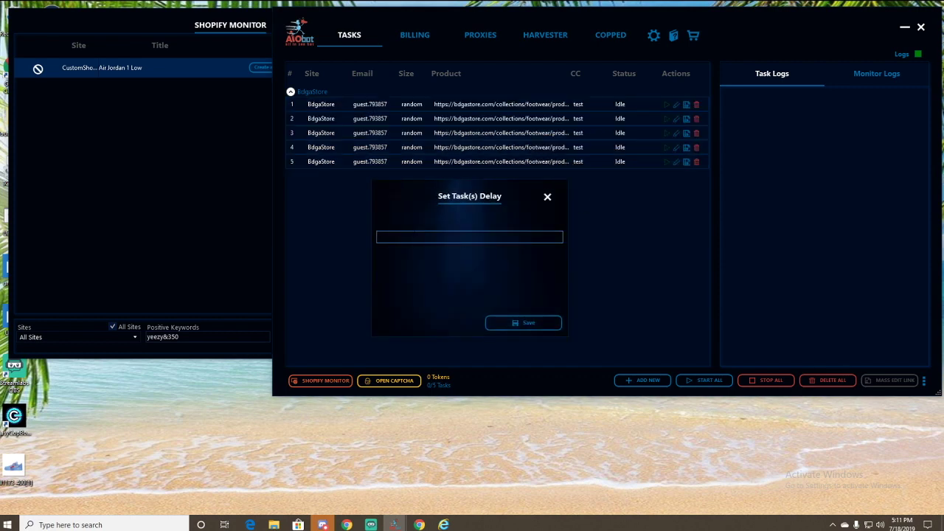
type("7750")
key("BackSpace")
key("BackSpace")
key("BackSpace")
key("BackSpace")
type("2000")
left_click(534, 325)
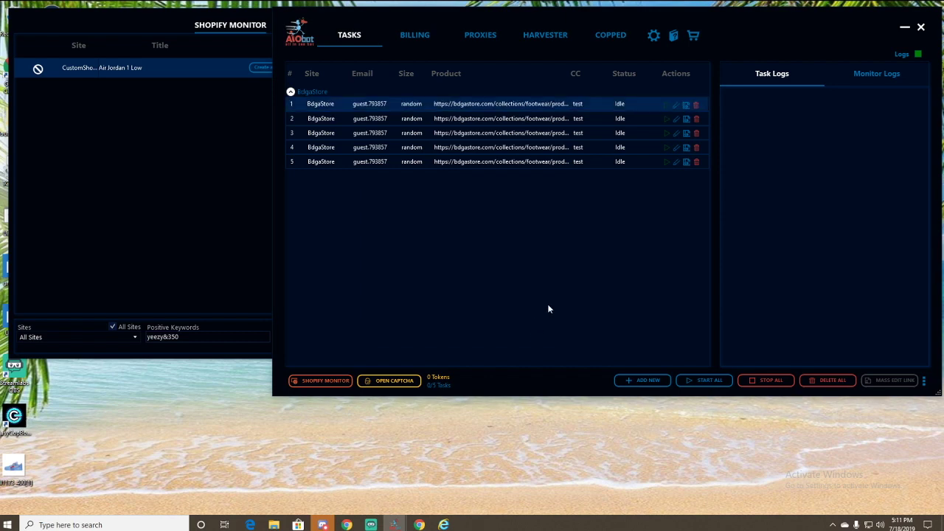
left_click(416, 379)
left_click(646, 149)
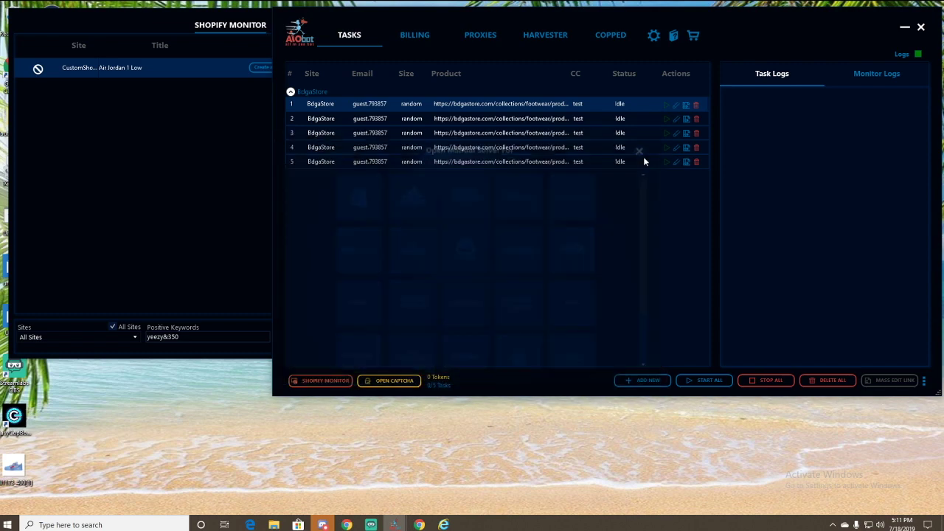
left_click(384, 382)
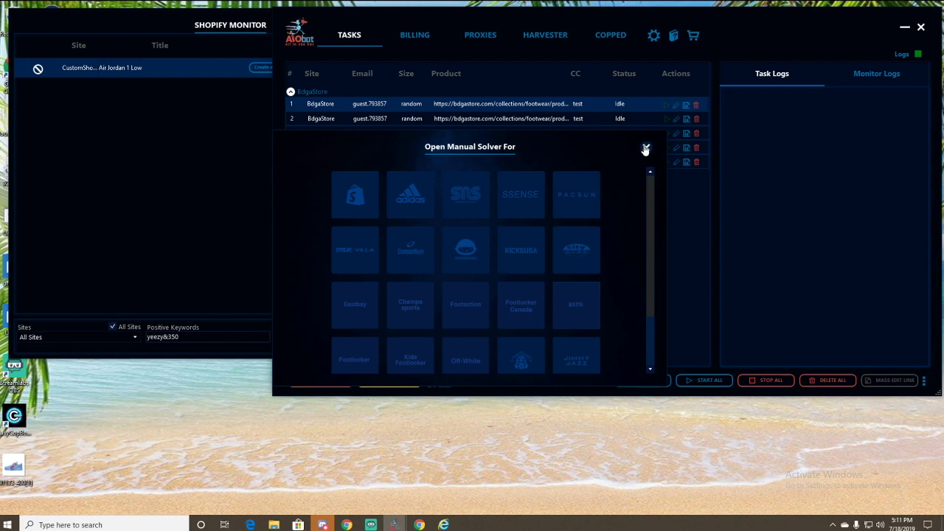
left_click(646, 148)
left_click(413, 382)
left_click(646, 148)
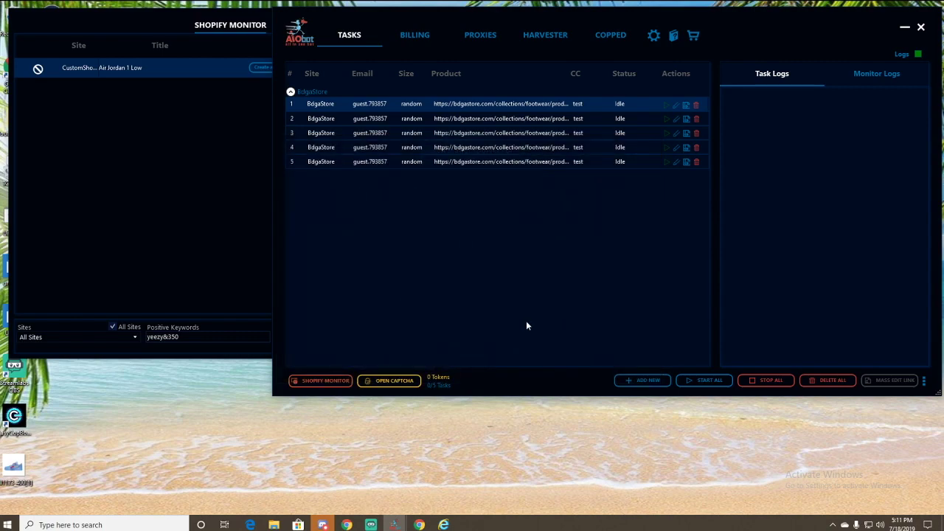
mouse_move(419, 524)
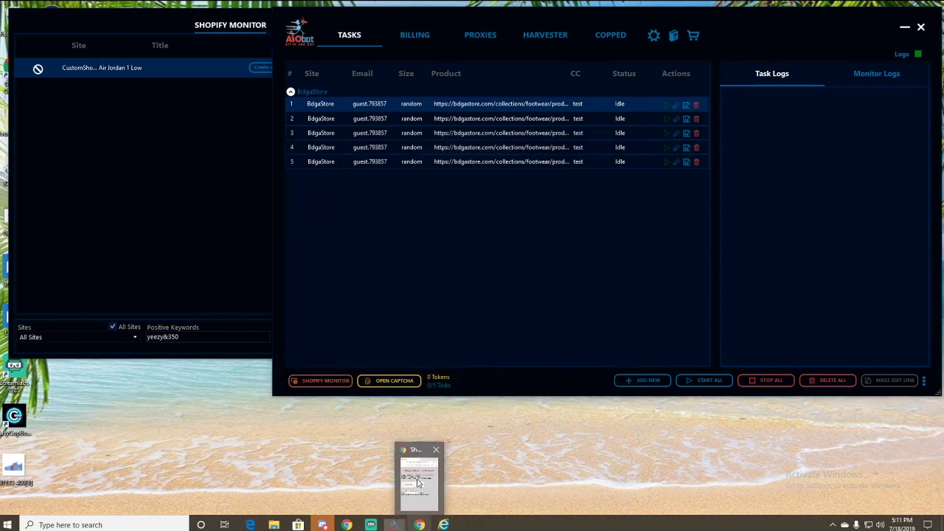
left_click(422, 476)
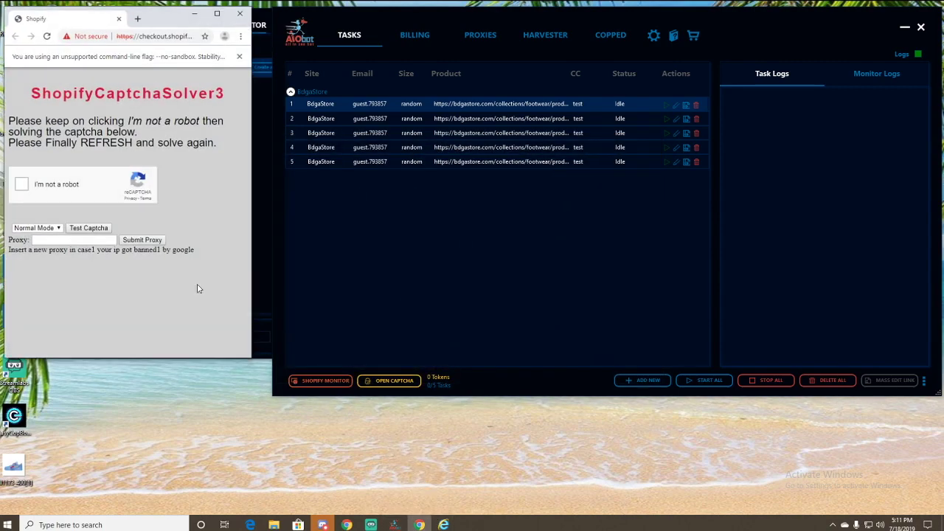
- Open Gmail and the Google sign-in page in a new tab, then close both tabs
left_click(138, 18)
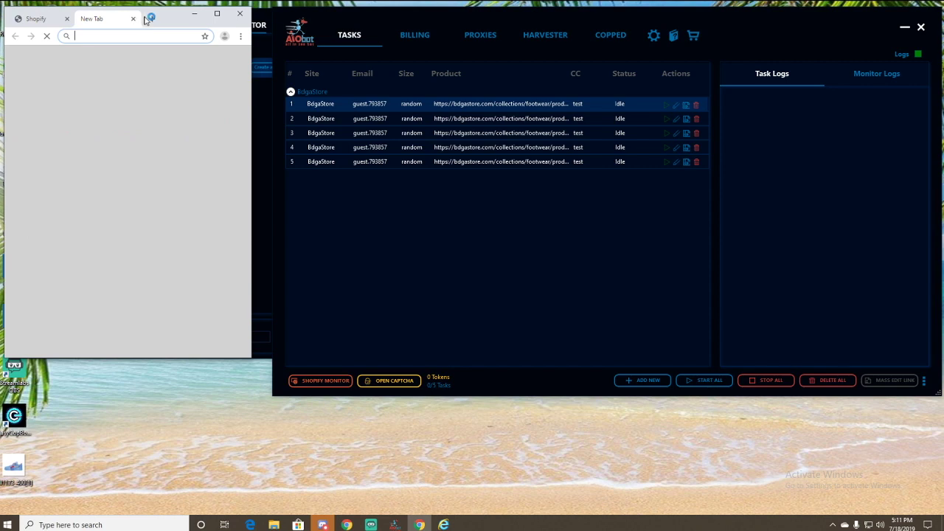
type("googl")
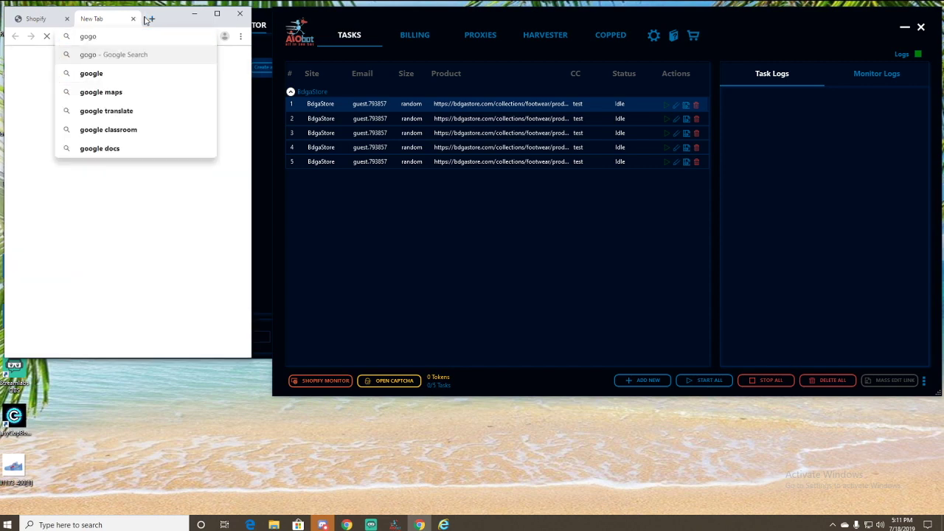
key("BackSpace")
key("BackSpace")
key("BackSpace")
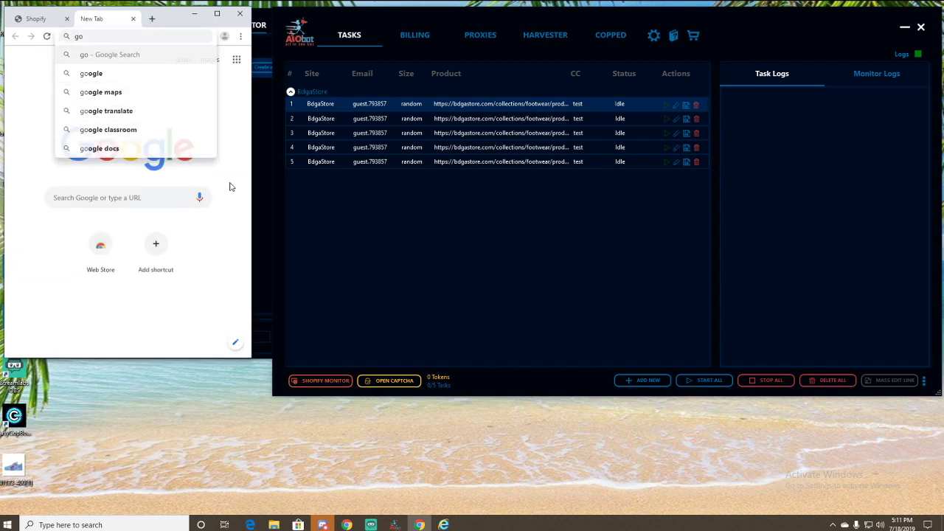
left_click(234, 59)
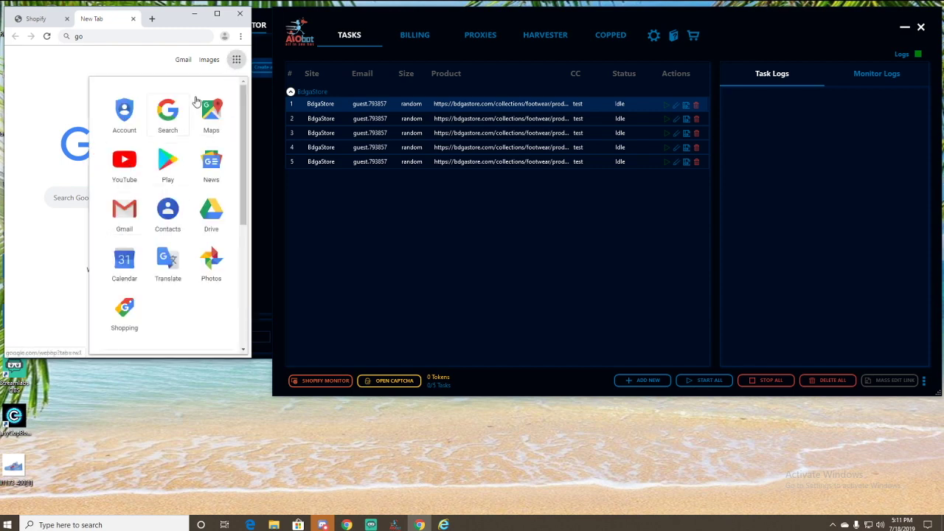
left_click(121, 215)
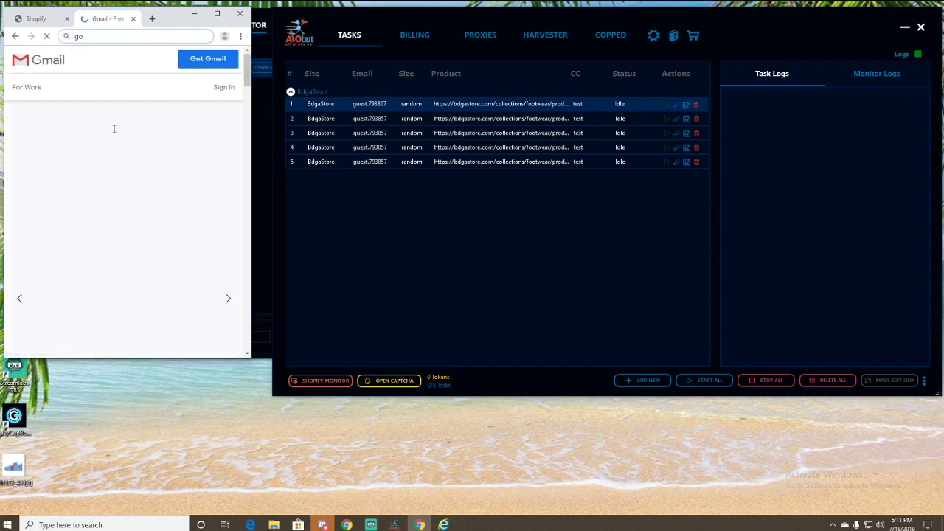
left_click(225, 88)
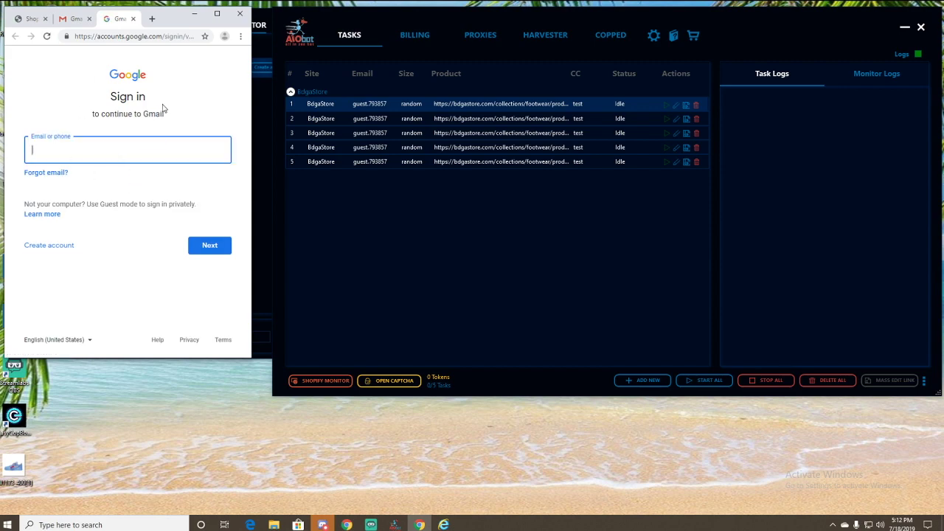
left_click(133, 18)
left_click(133, 19)
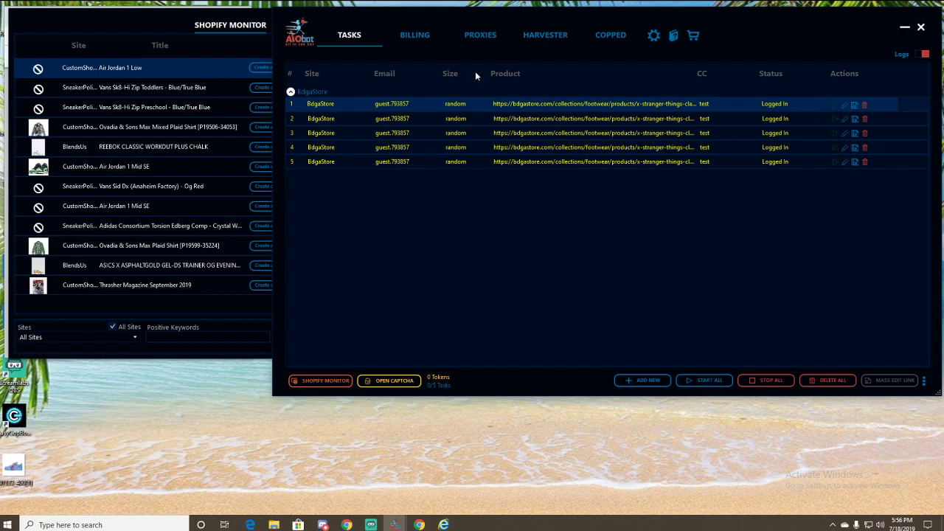
left_click(925, 55)
left_click(645, 380)
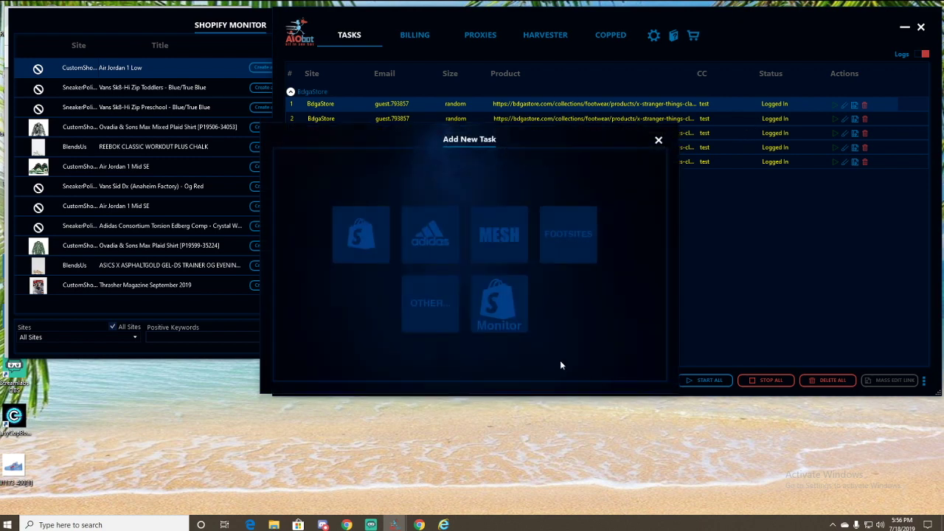
left_click(374, 255)
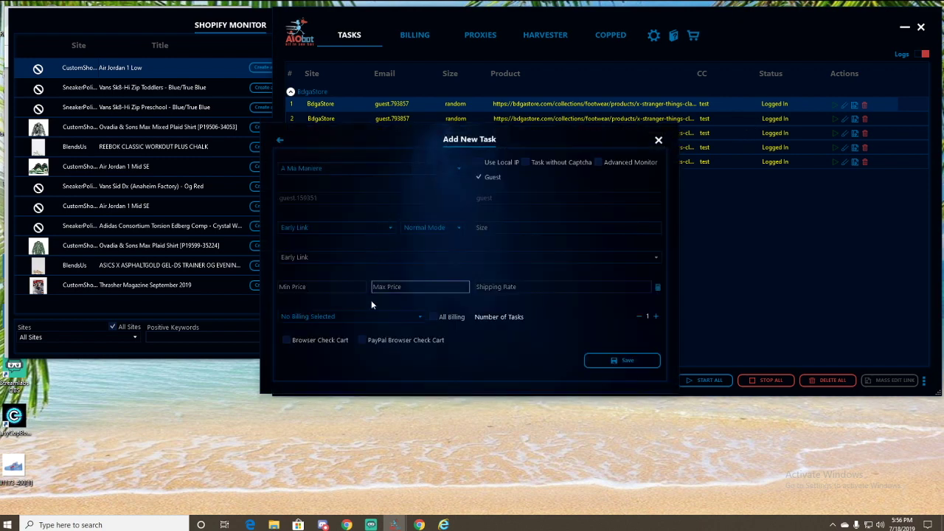
left_click(287, 341)
left_click(362, 339)
left_click(362, 340)
left_click(654, 318)
left_click(654, 321)
left_click(655, 321)
left_click(654, 321)
left_click(654, 321)
left_click(654, 320)
left_click(655, 321)
left_click(654, 321)
left_click(653, 322)
left_click(654, 322)
left_click(654, 322)
left_click(654, 321)
left_click(654, 321)
left_click(654, 321)
left_click(657, 143)
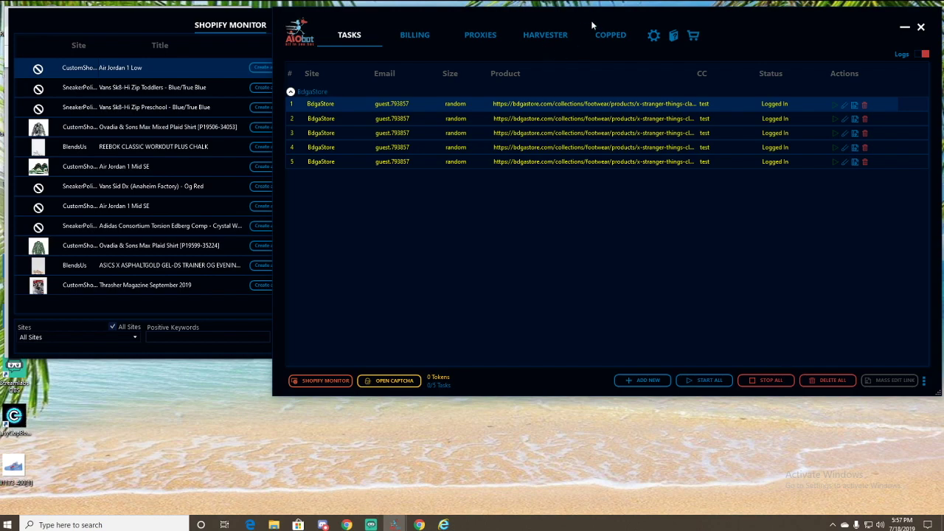
left_click_drag(589, 28, 568, 21)
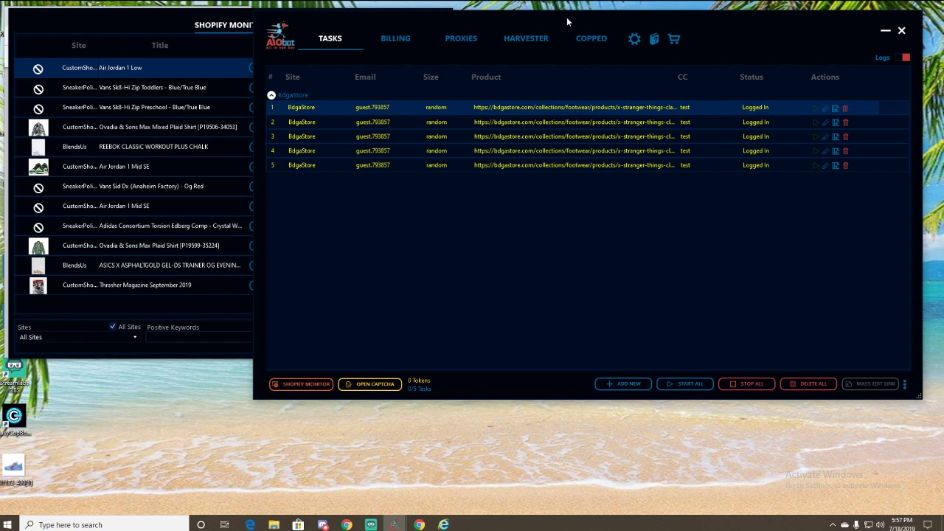
left_click_drag(567, 17, 411, 25)
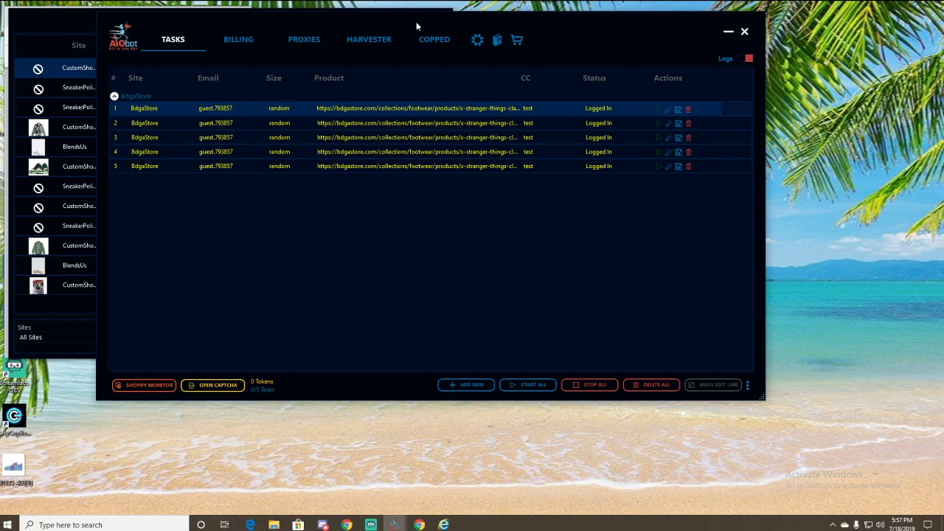
left_click_drag(416, 23, 439, 18)
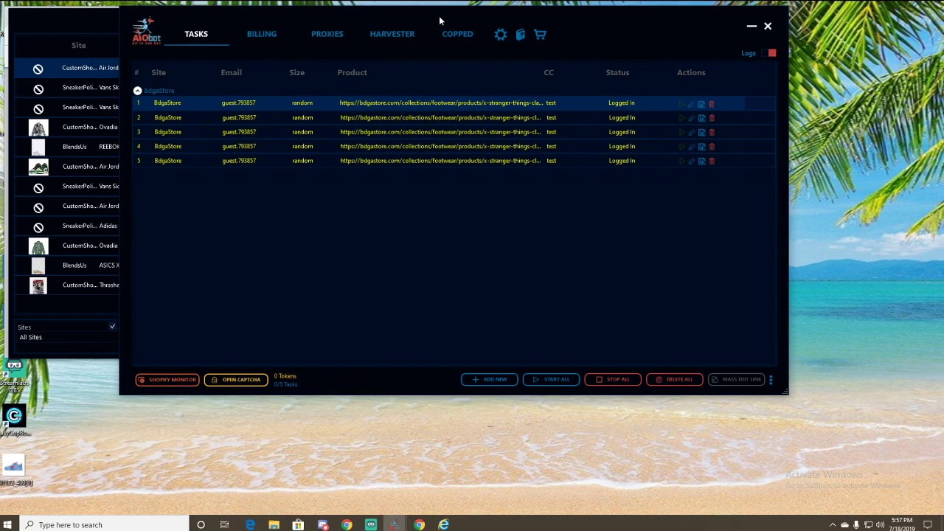